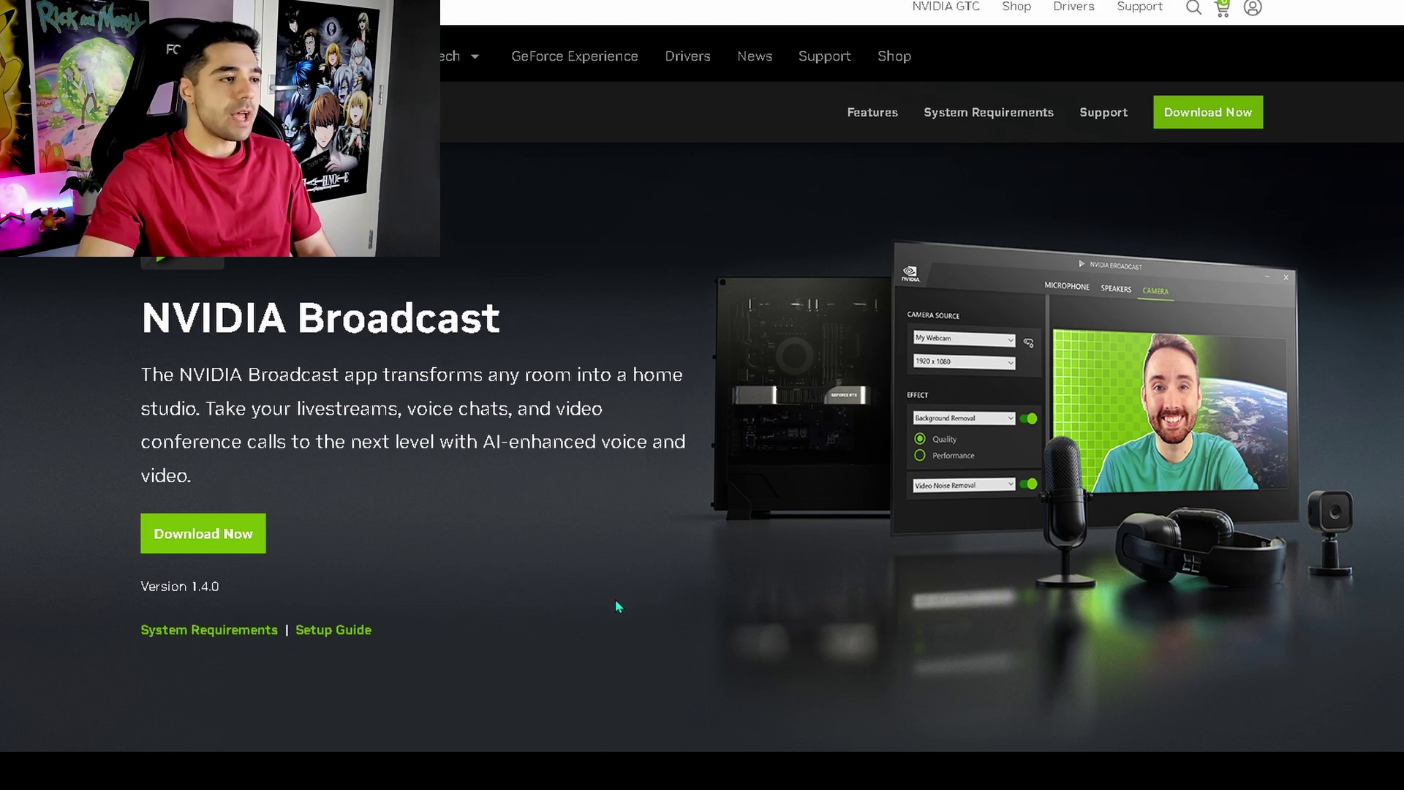
Step: Open the NVIDIA Broadcast system requirements and examine the supported platform and the required graphics cards
click(211, 636)
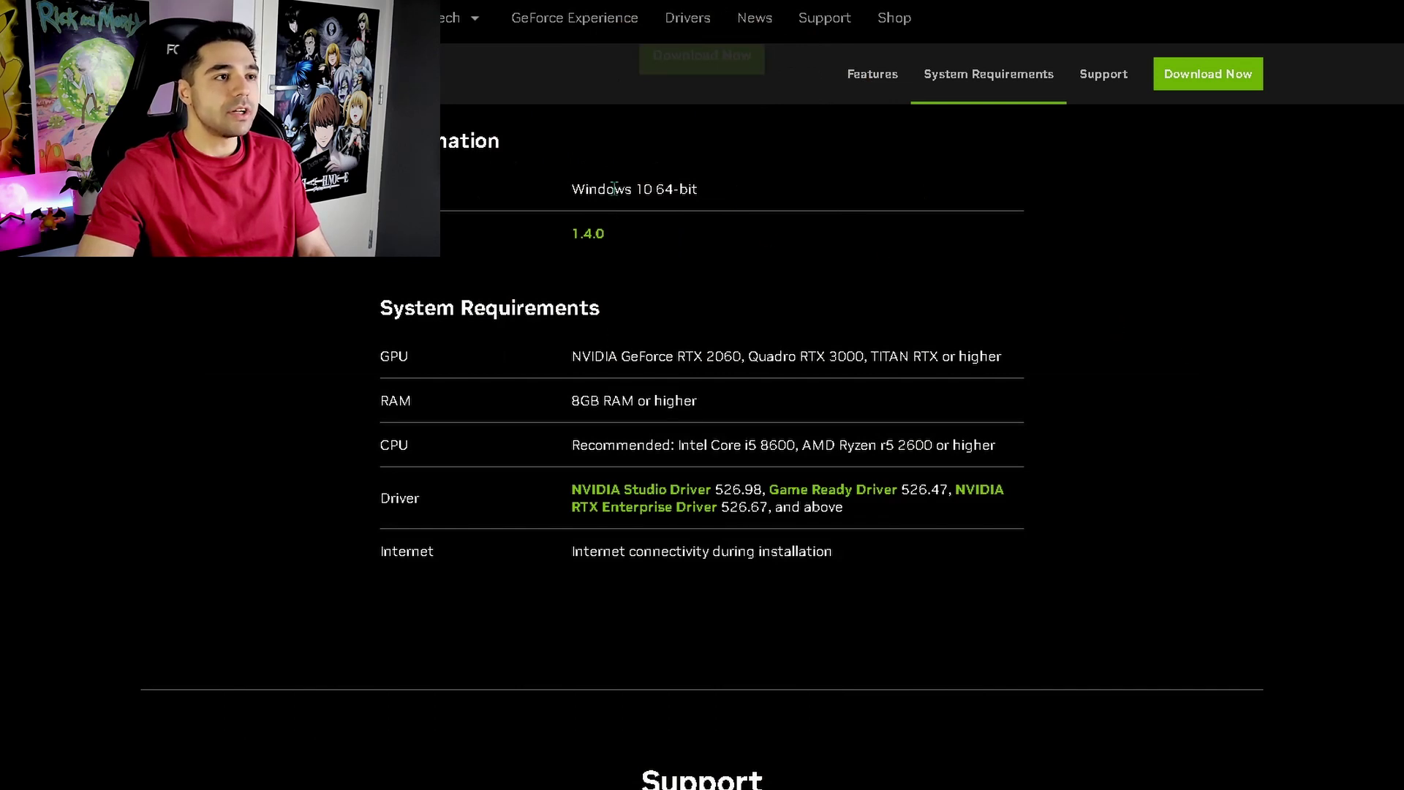
drag(570, 189, 656, 182)
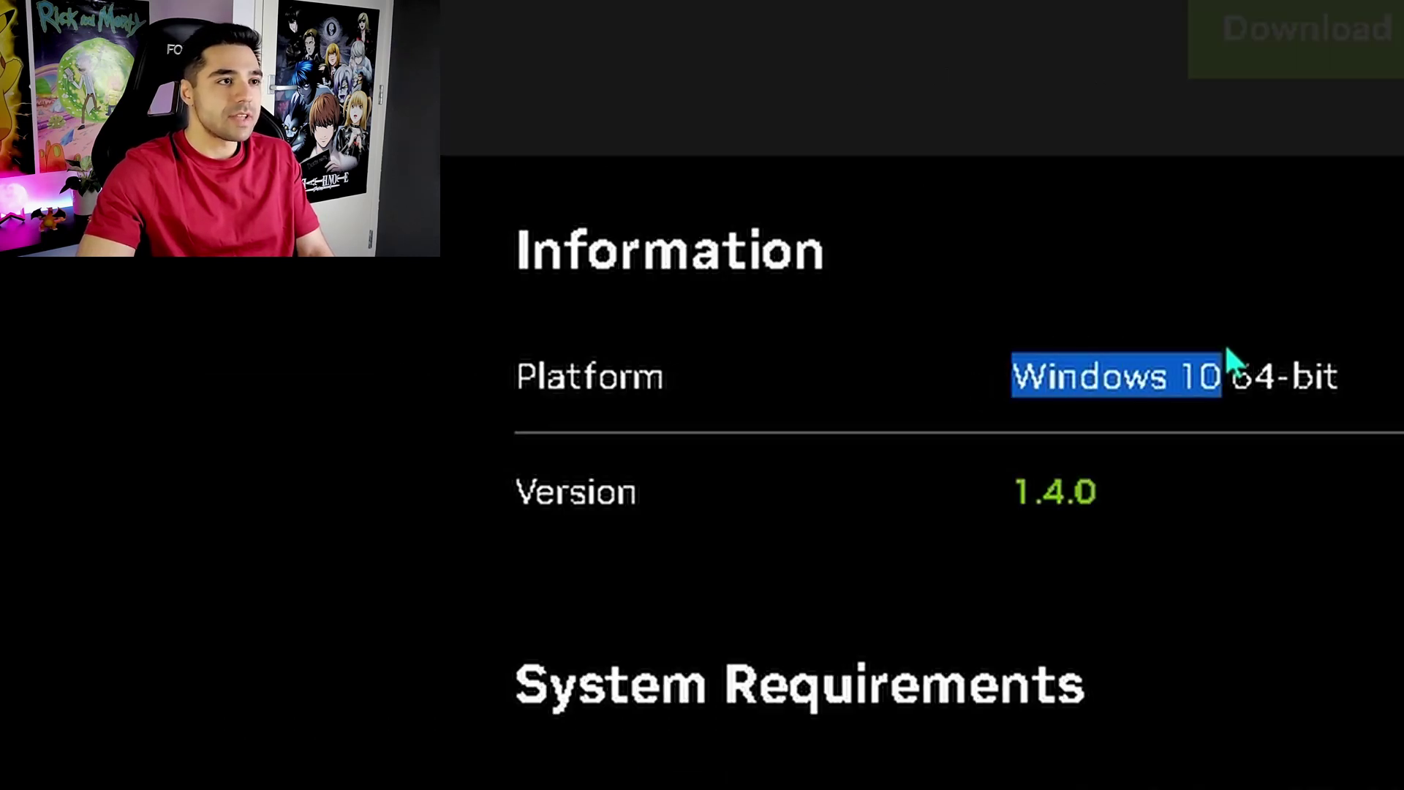
click(1274, 365)
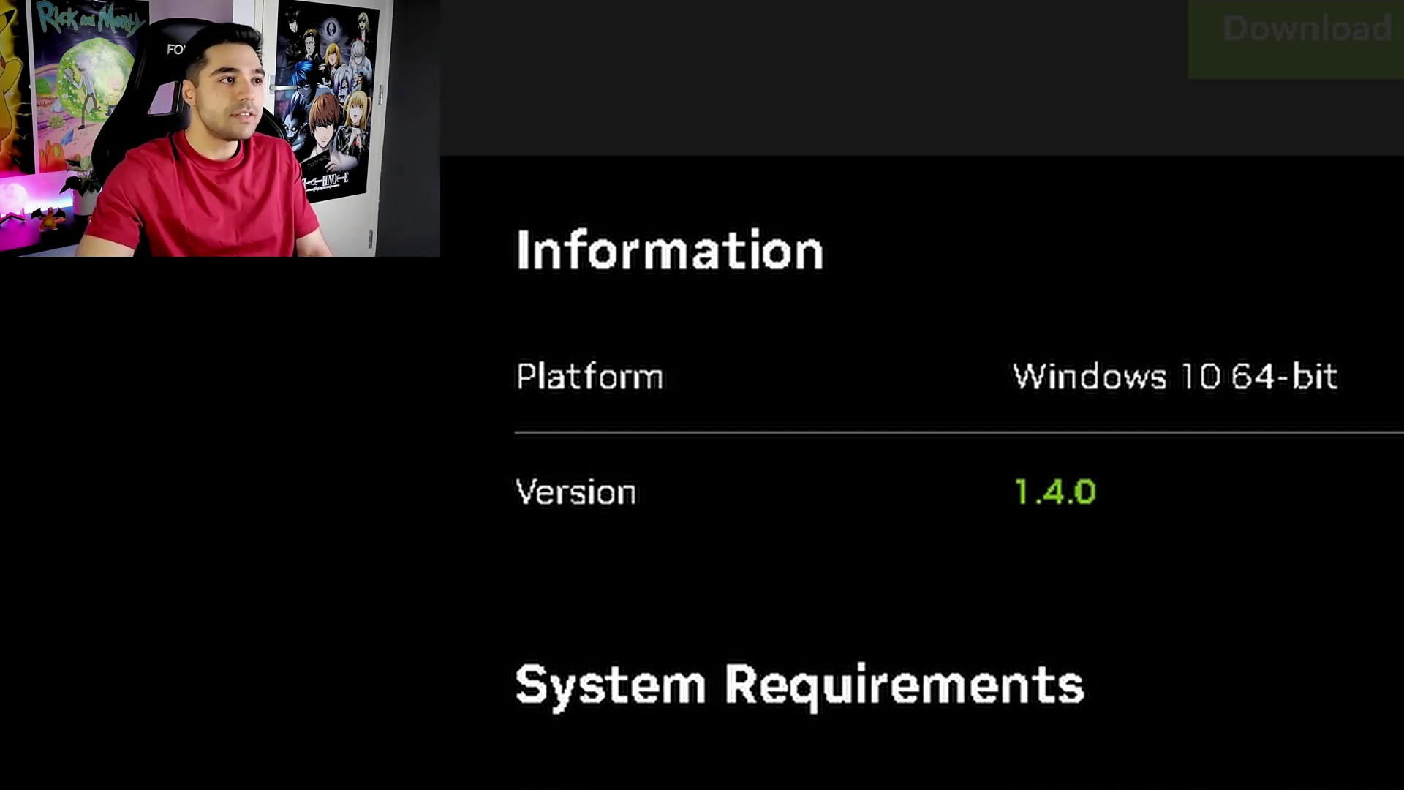
drag(453, 388, 1009, 789)
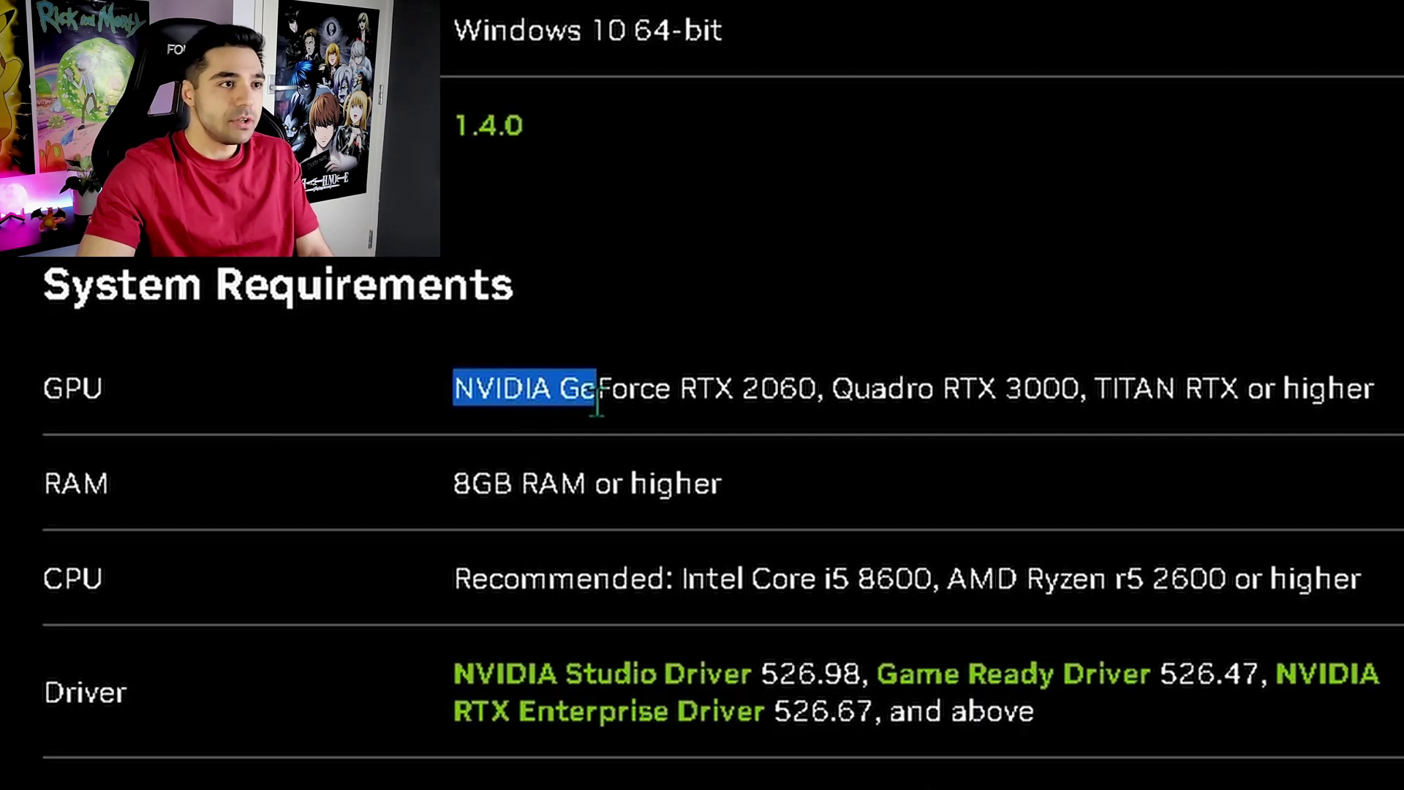
click(1390, 414)
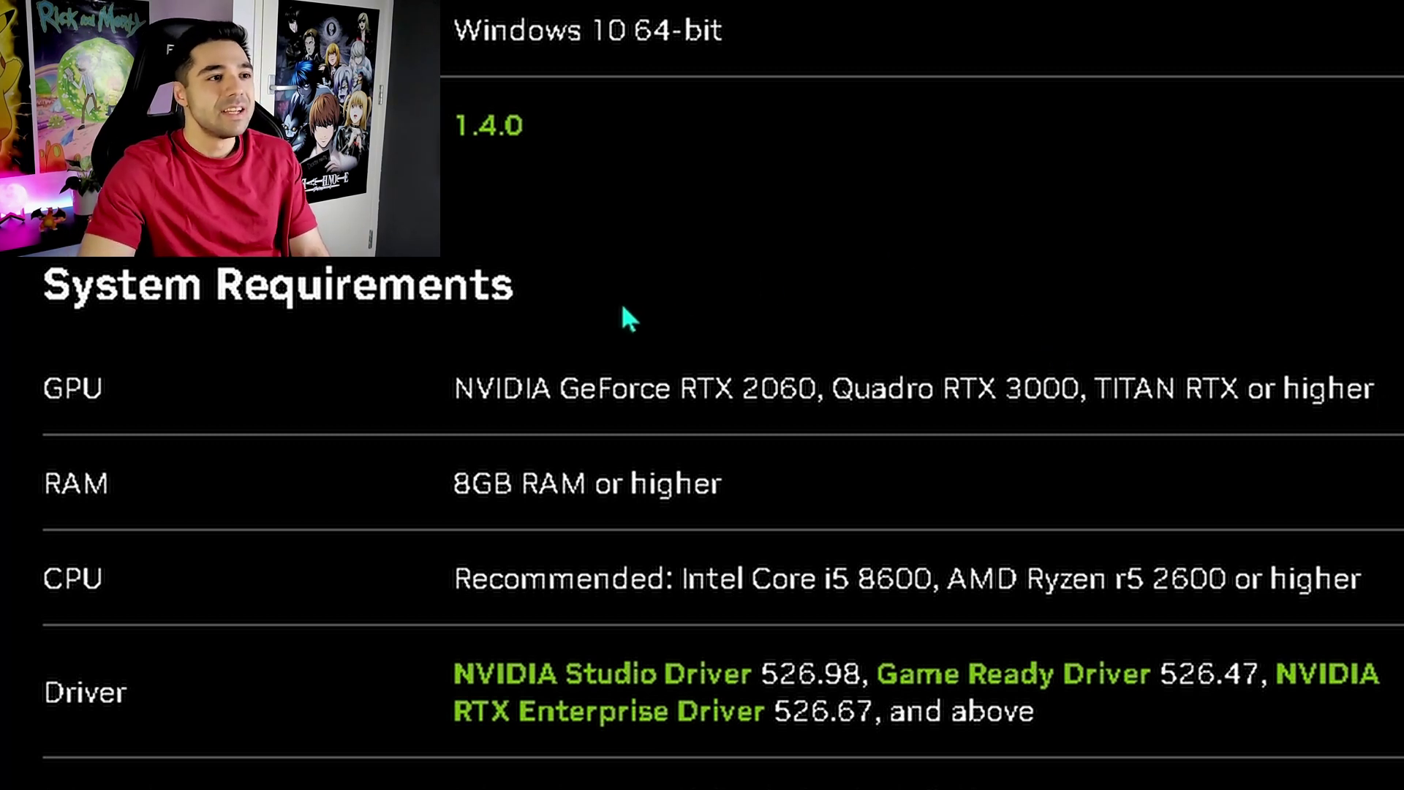
drag(832, 388, 1024, 786)
click(1377, 386)
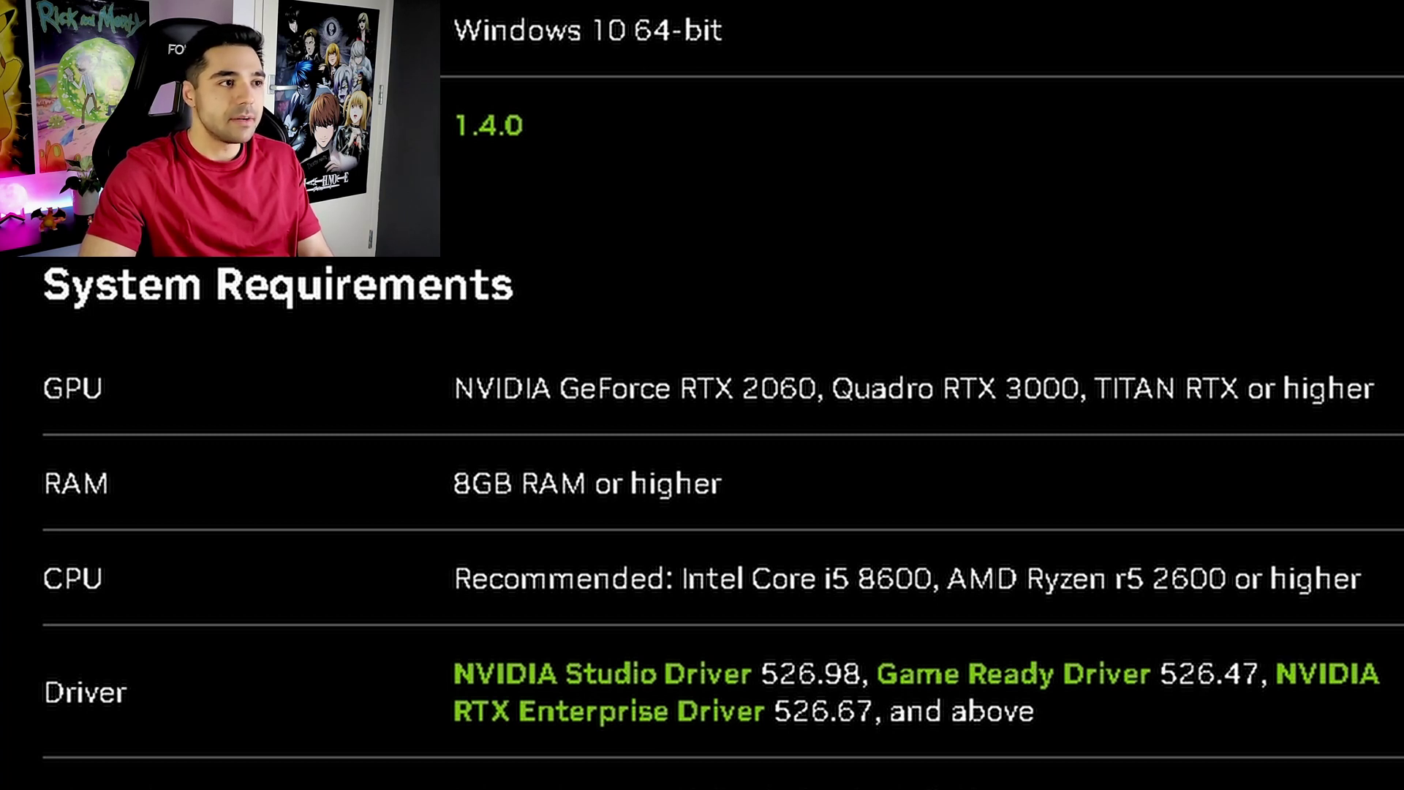
Step: Examine the RAM, CPU and driver version requirements for NVIDIA Broadcast
drag(453, 483, 956, 500)
click(957, 501)
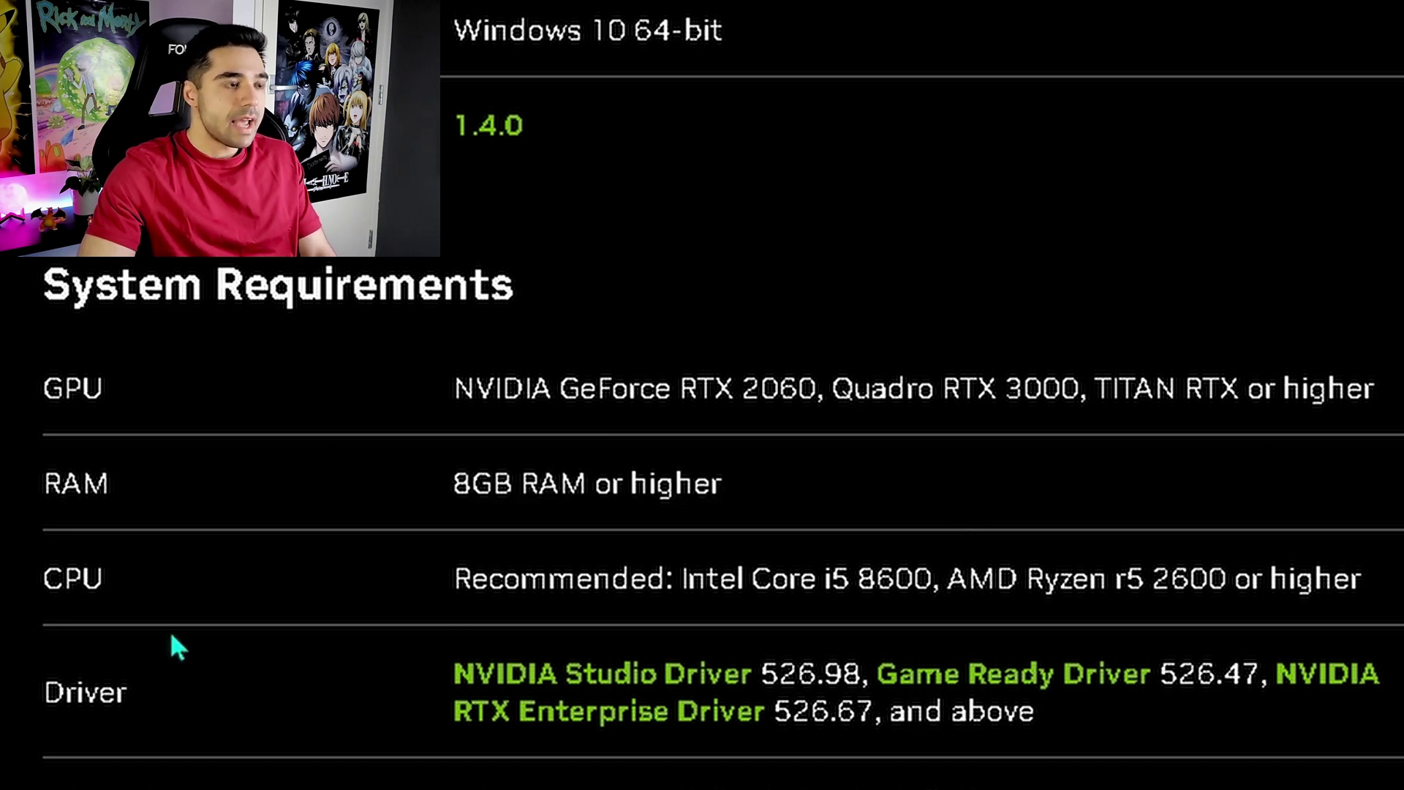
drag(691, 577, 1013, 789)
click(956, 583)
click(1013, 788)
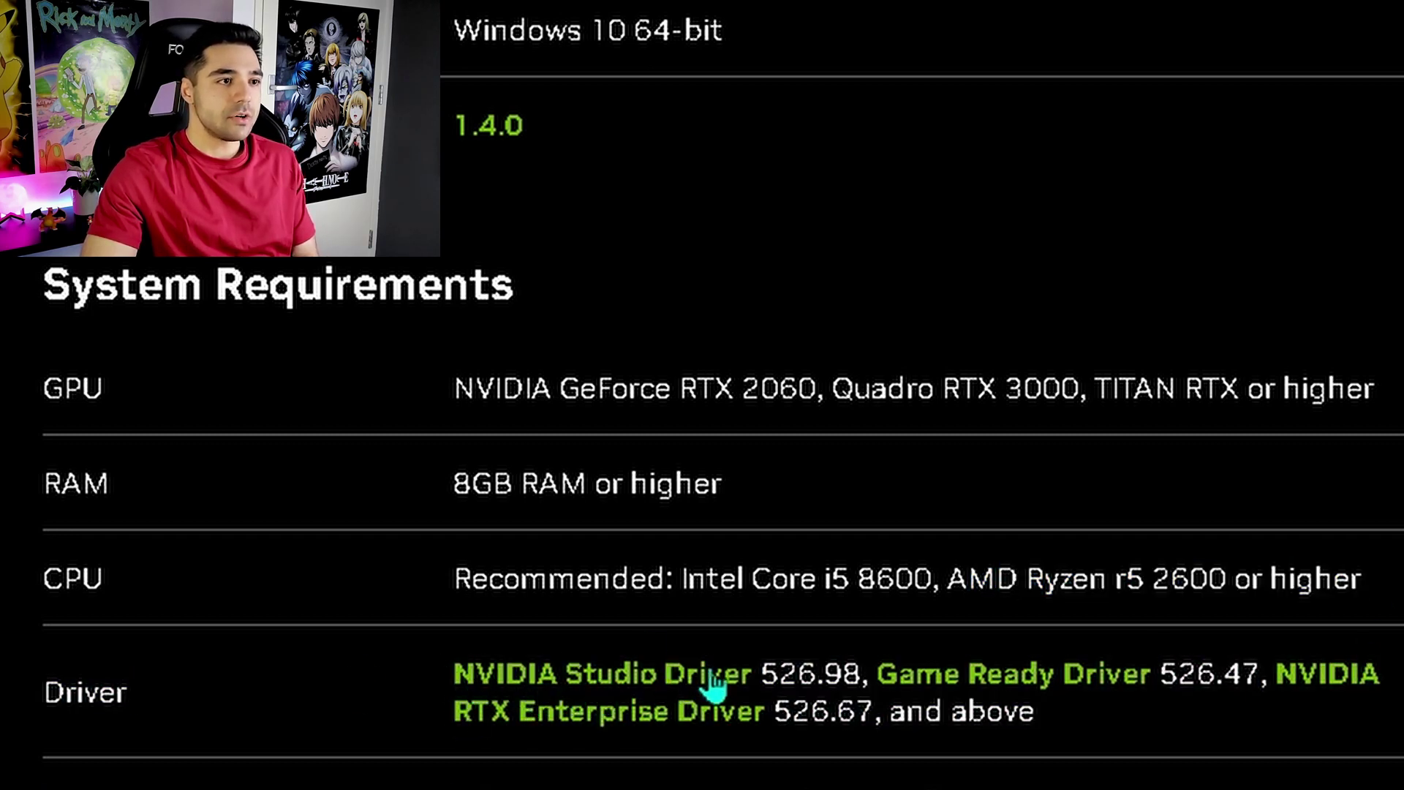
drag(761, 673, 863, 669)
click(863, 669)
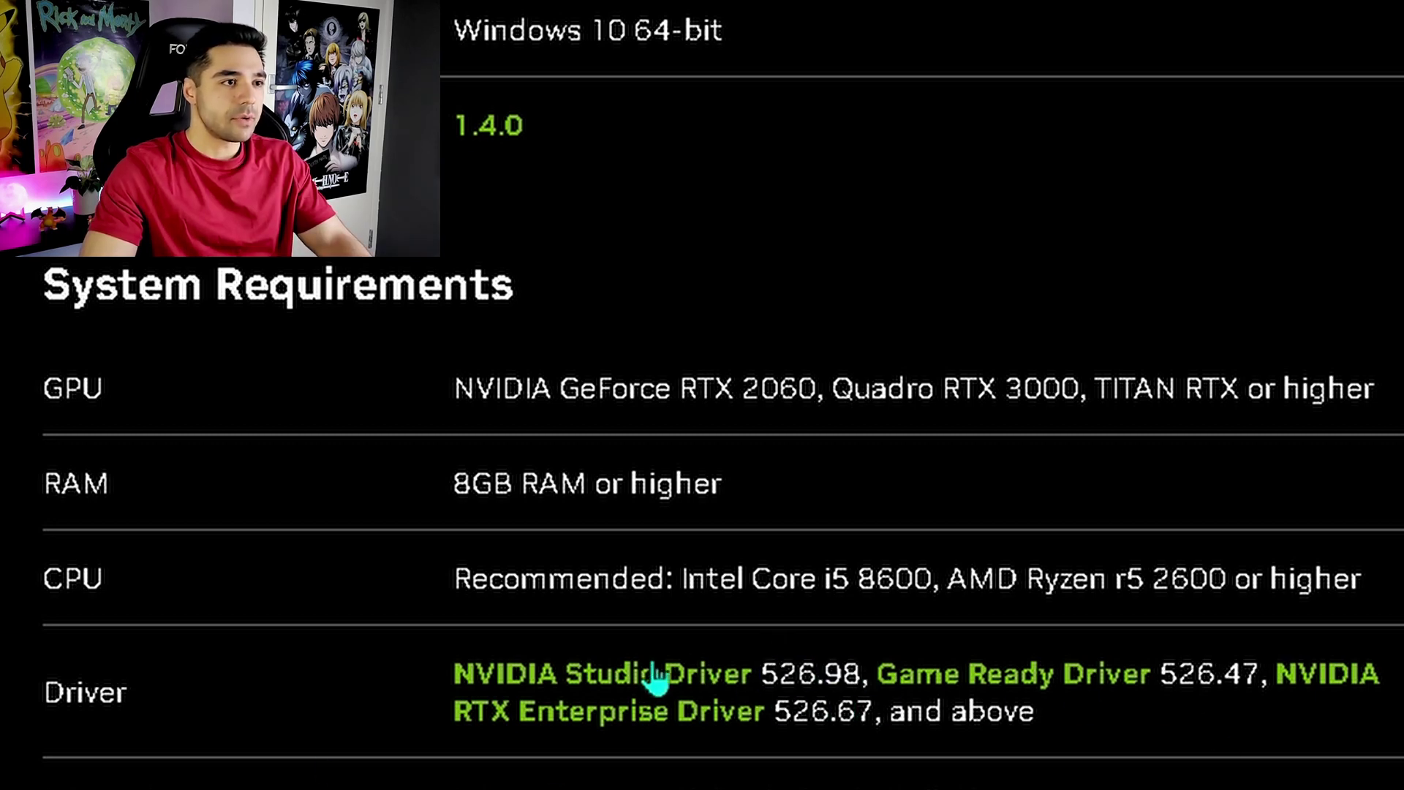
Step: Search Windows for "gef"
key(super+s)
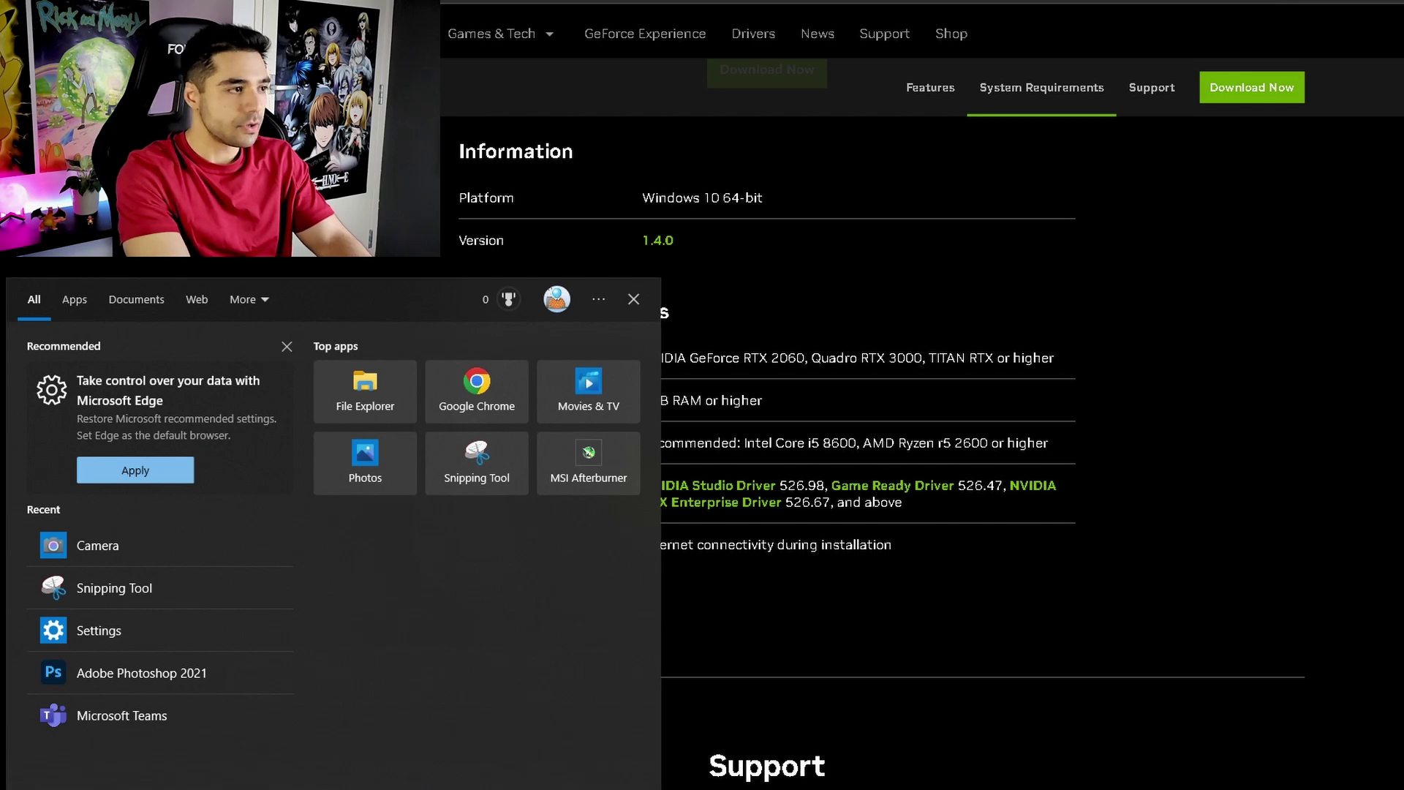
text(gef)
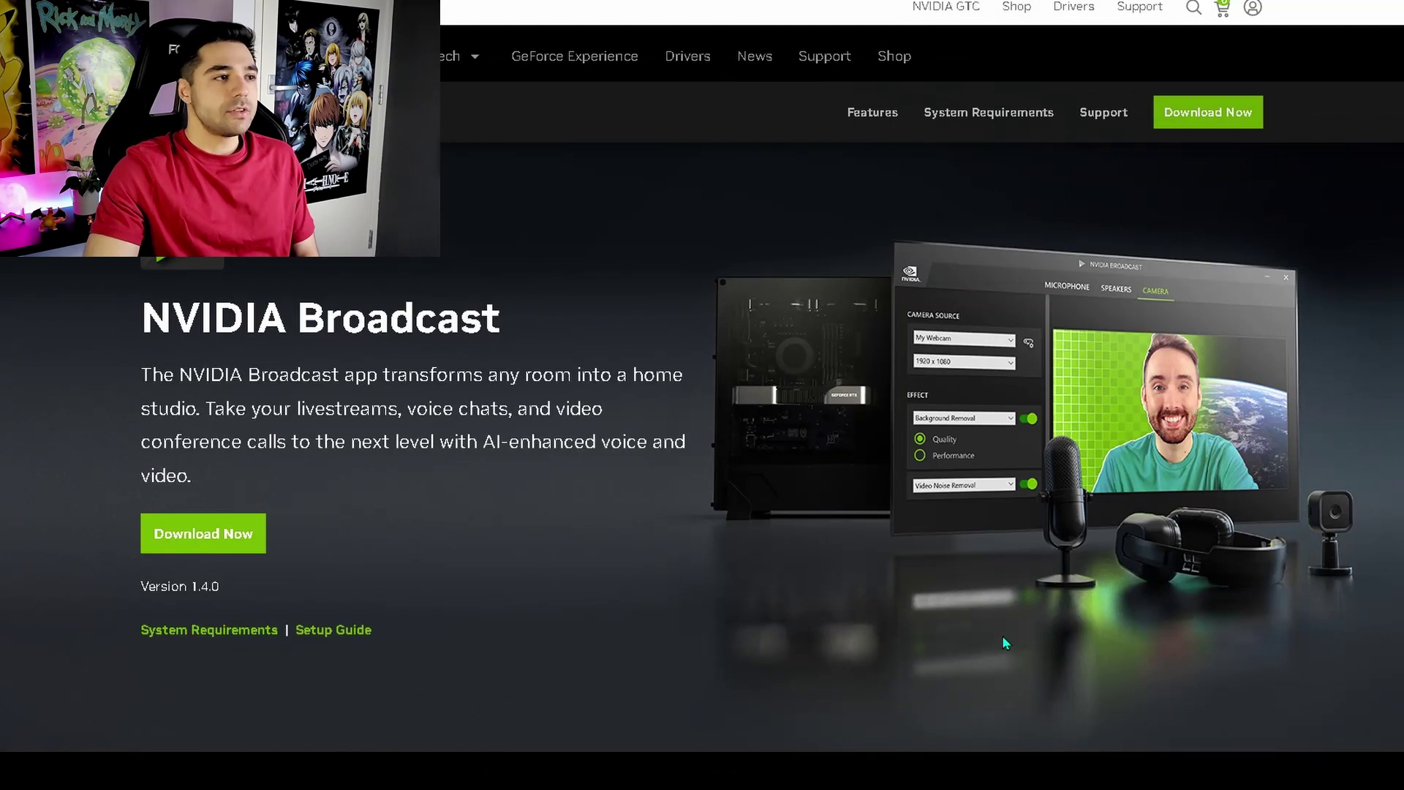
Step: Download NVIDIA Broadcast and install it with the Express (Recommended) option, accepting the license agreement and closing the finished installer
click(239, 542)
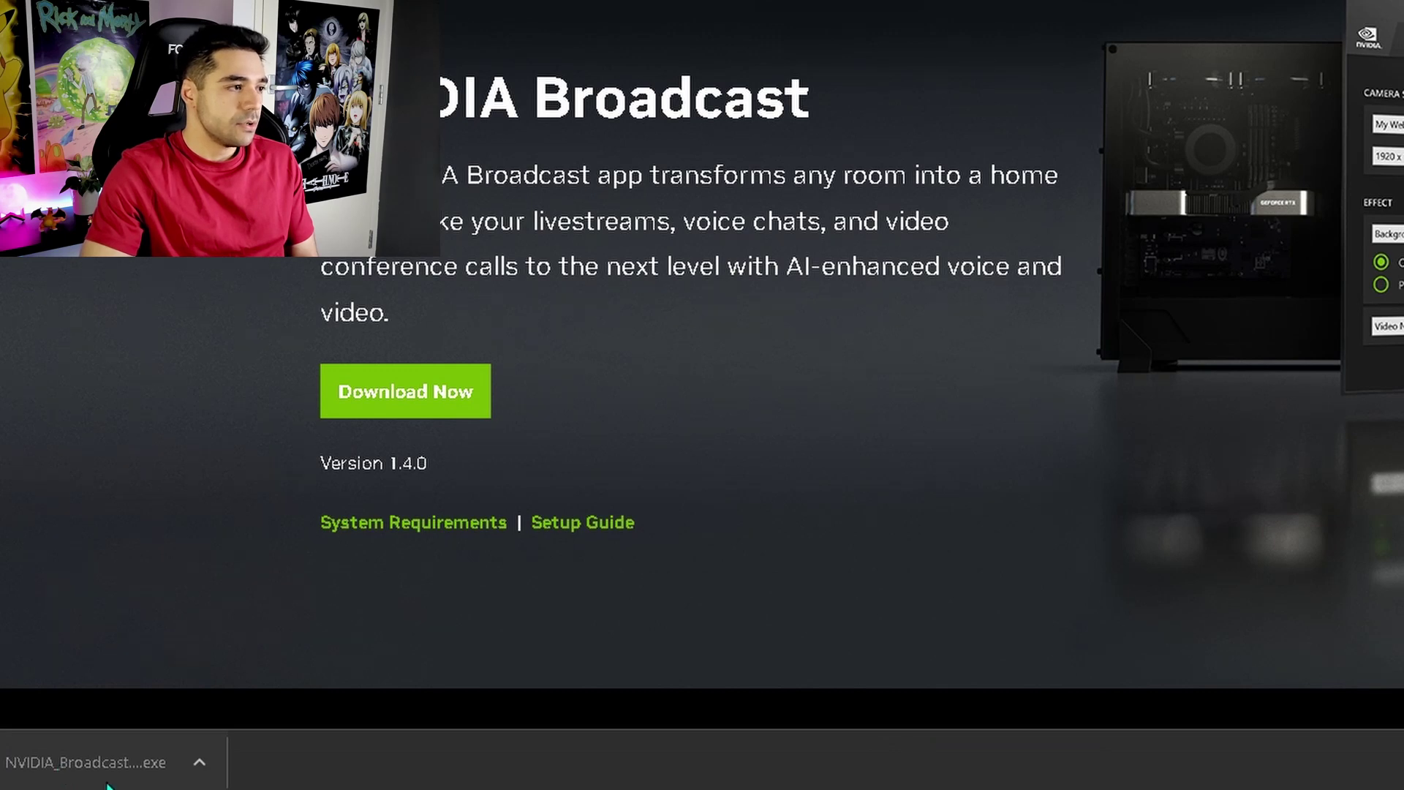
click(103, 762)
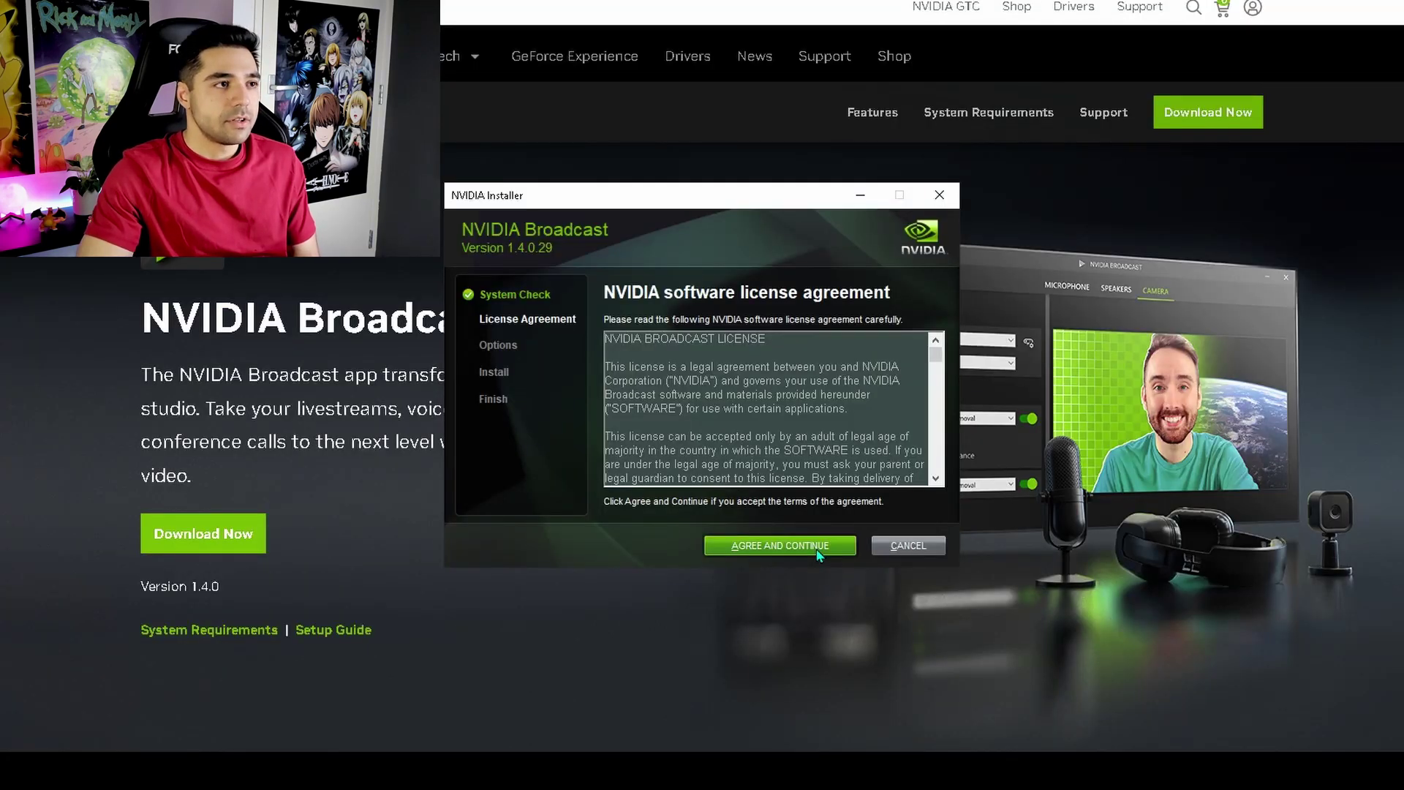
click(818, 554)
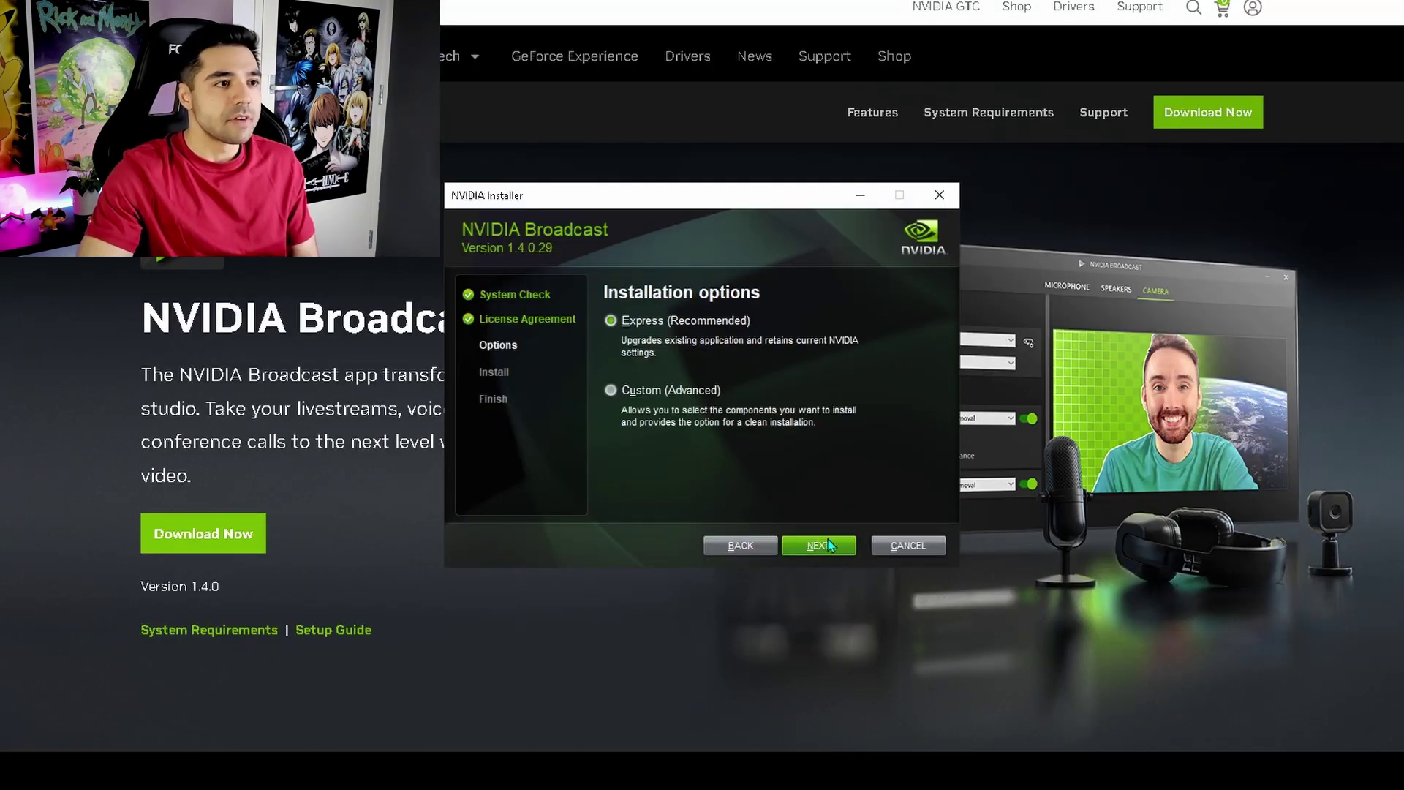
click(829, 543)
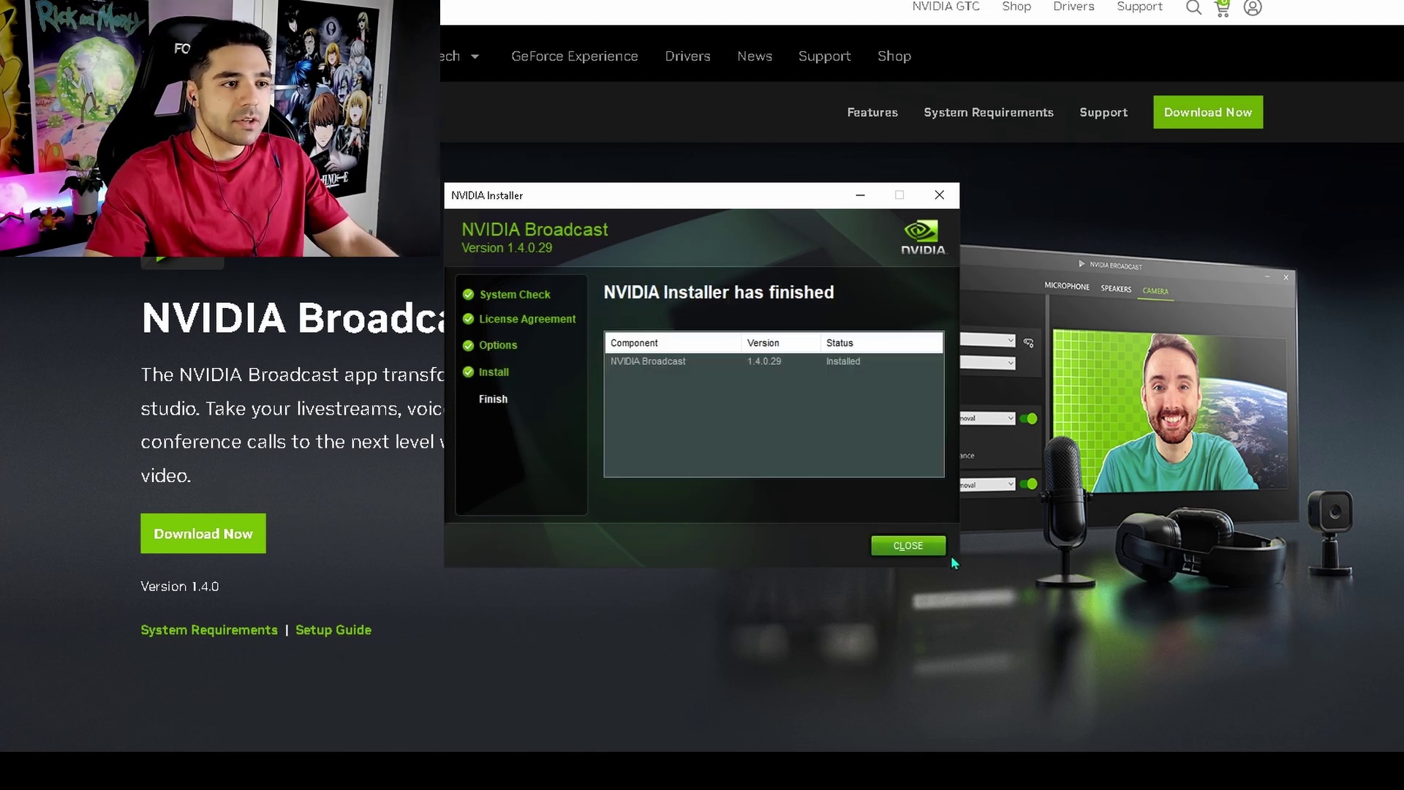
click(917, 550)
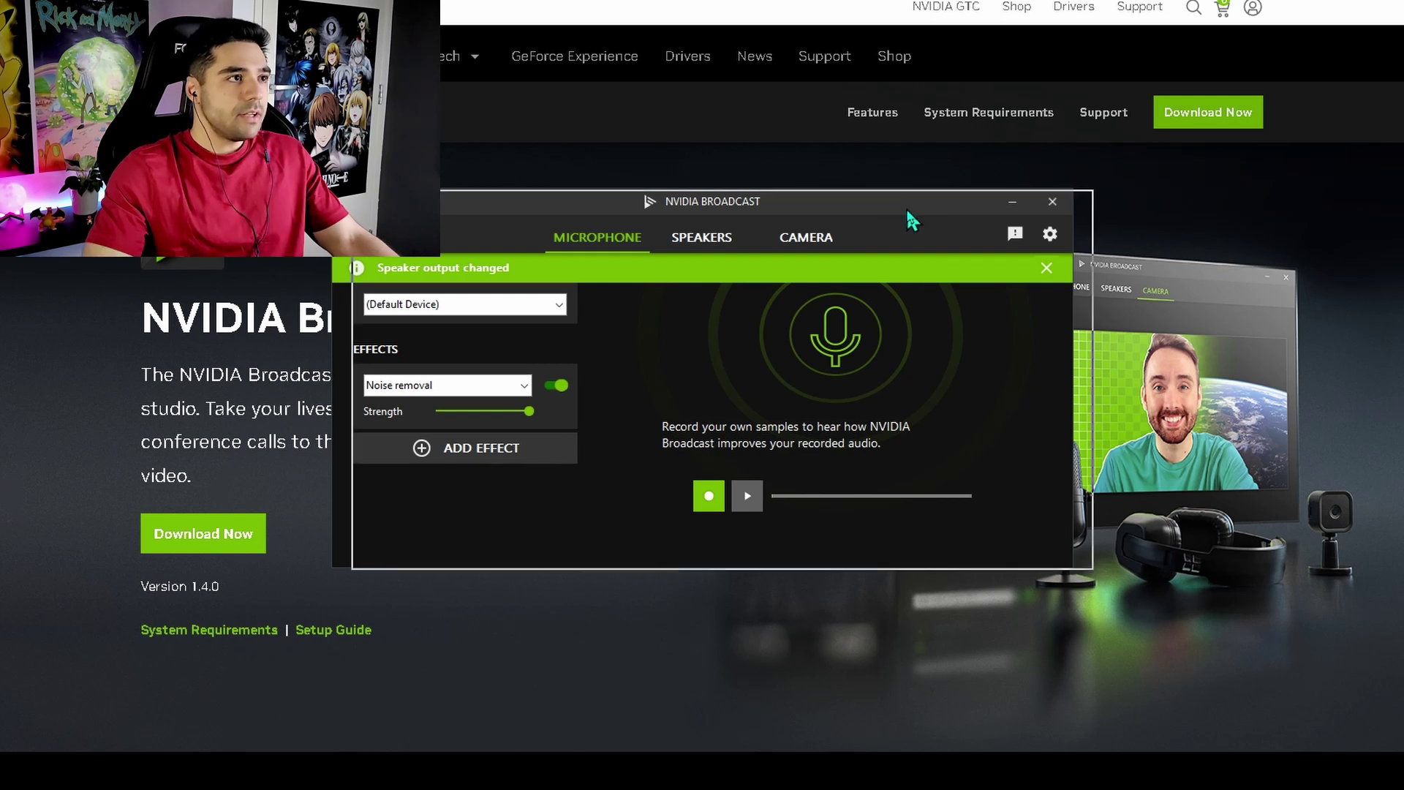
Step: In NVIDIA Broadcast, set the camera source to DroidCam Source 2 at 1920 x 1080 @ 30FPS
drag(907, 212, 901, 214)
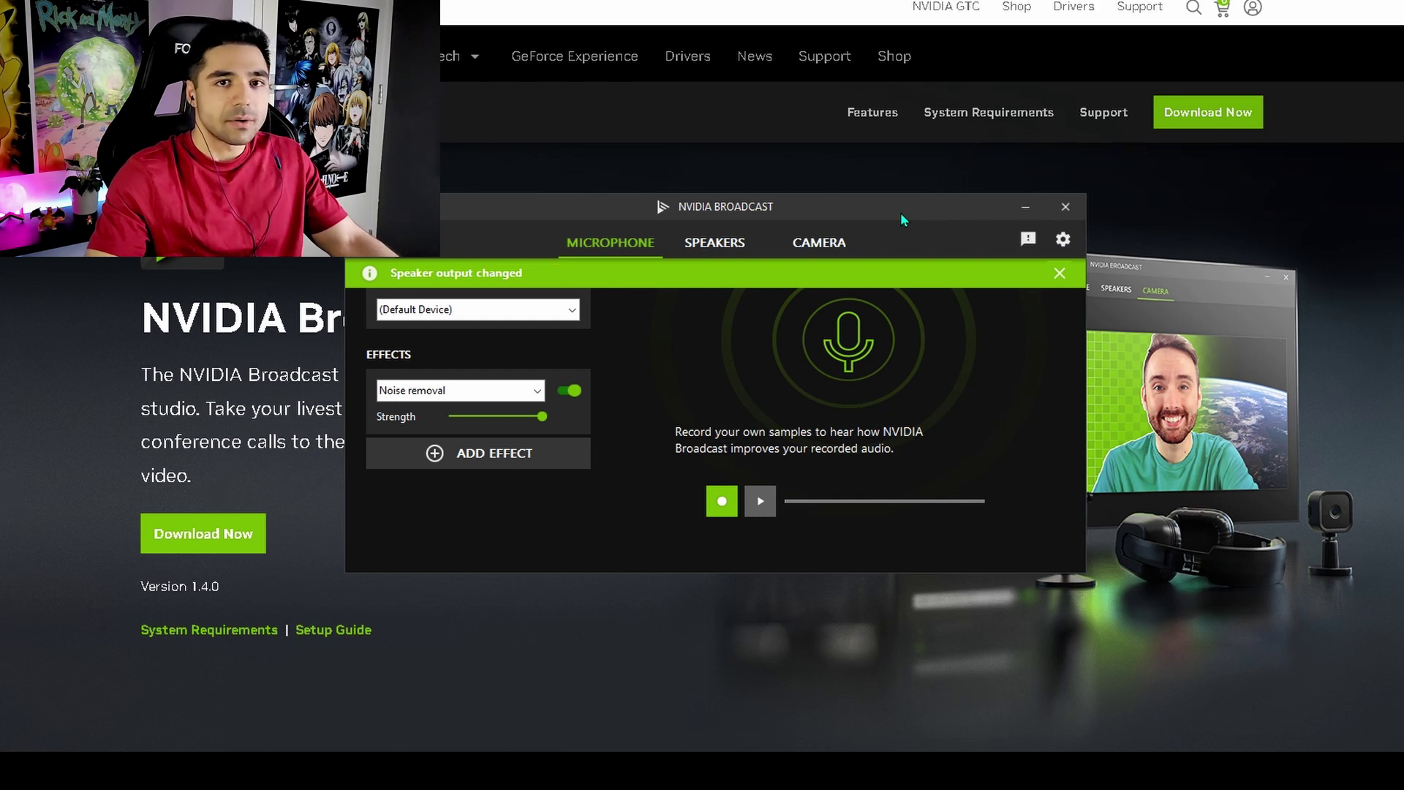
click(839, 253)
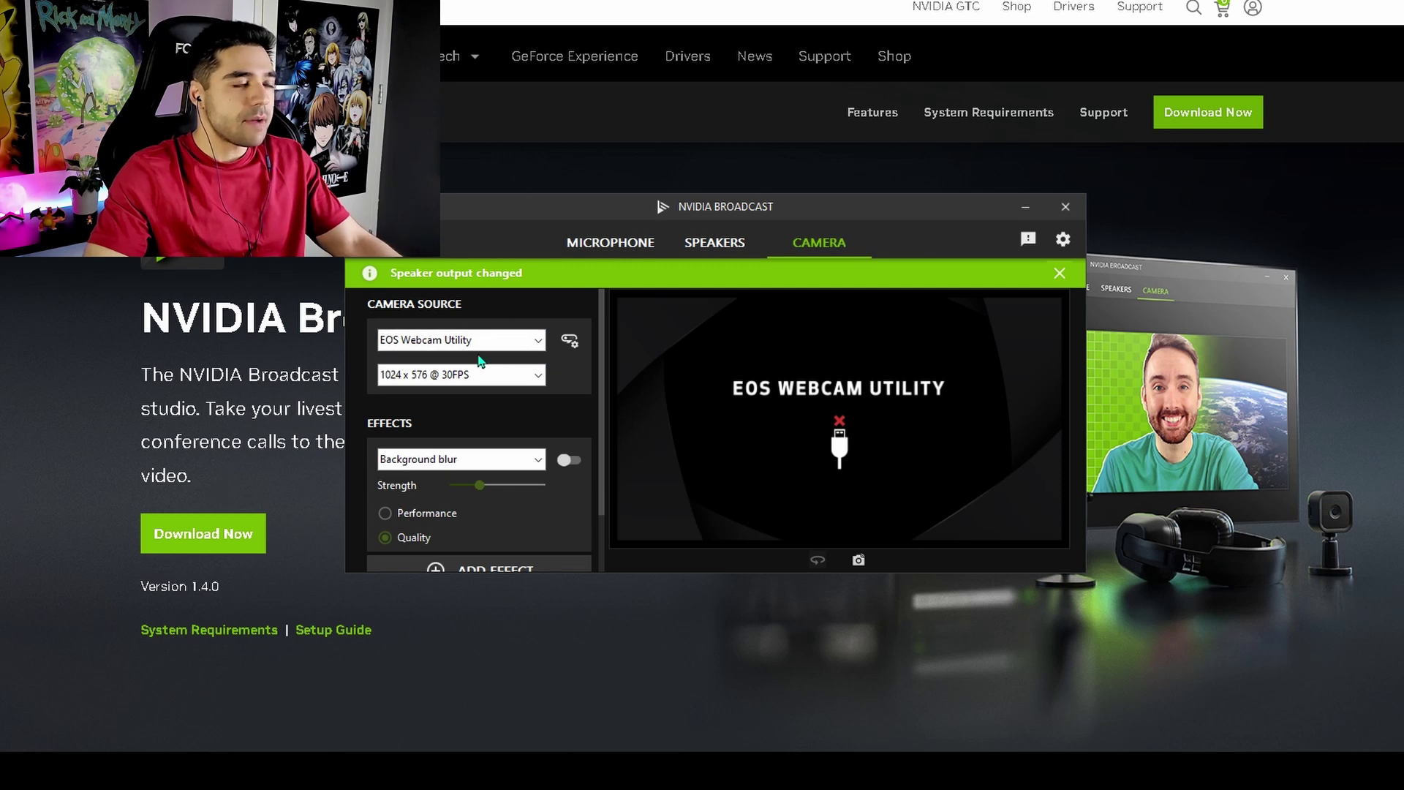
click(539, 341)
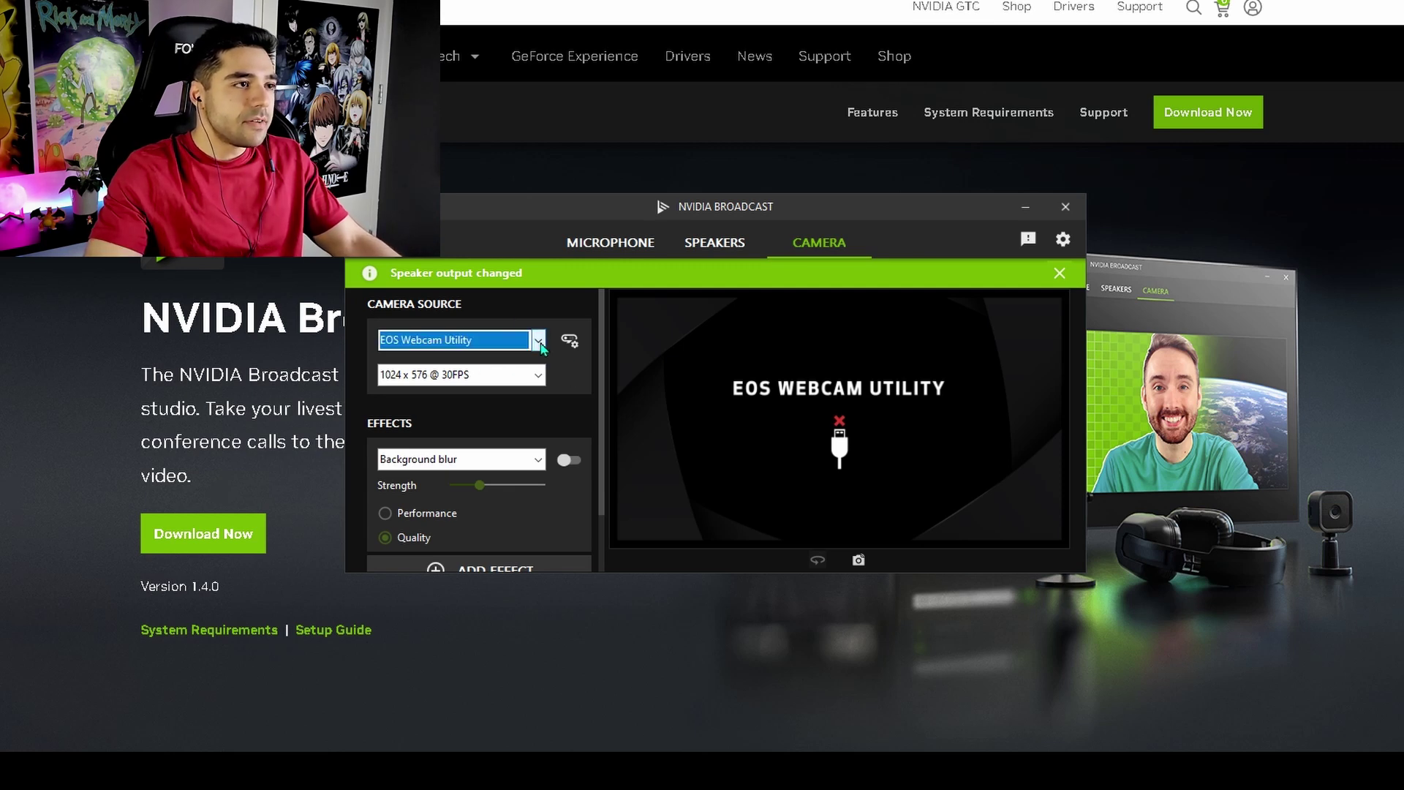
click(540, 340)
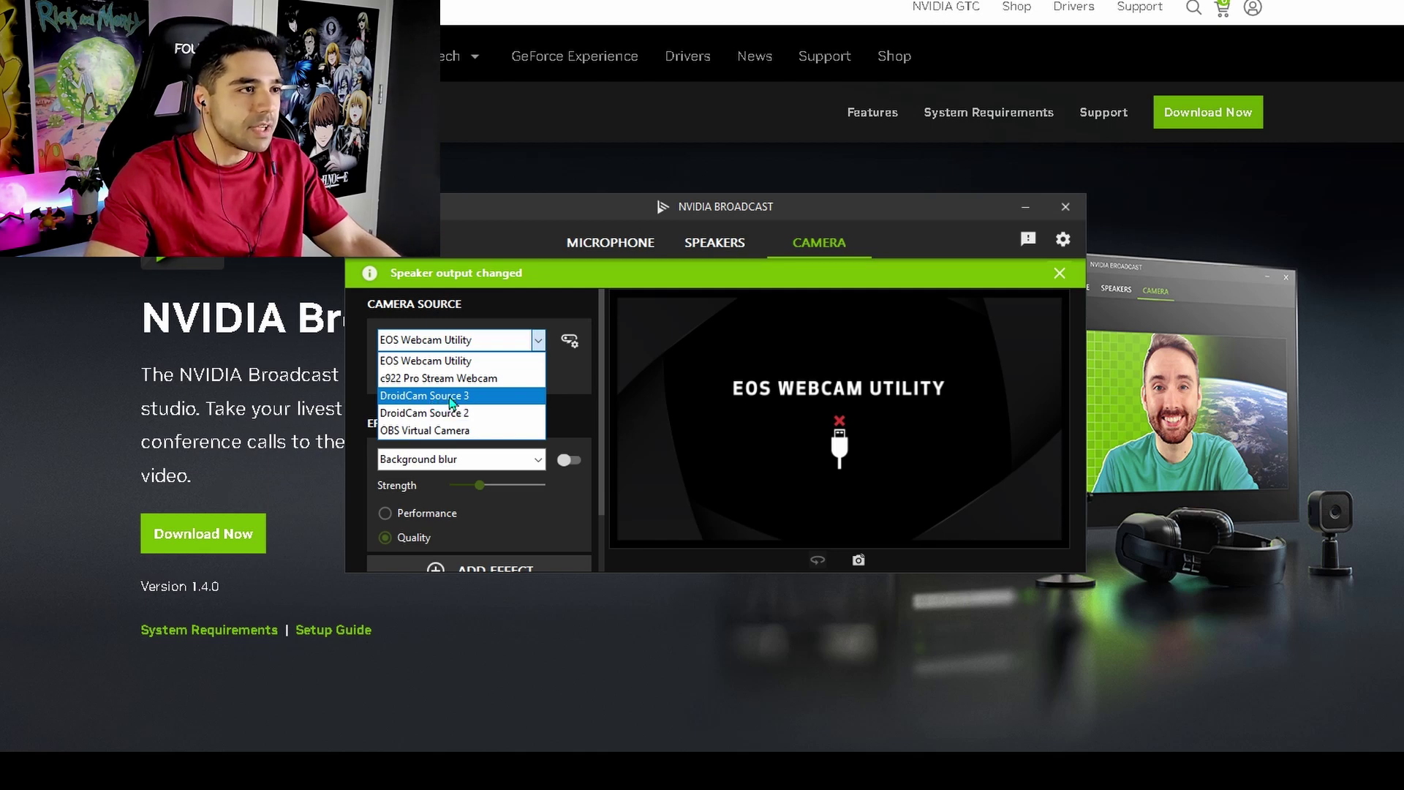
click(451, 401)
click(461, 339)
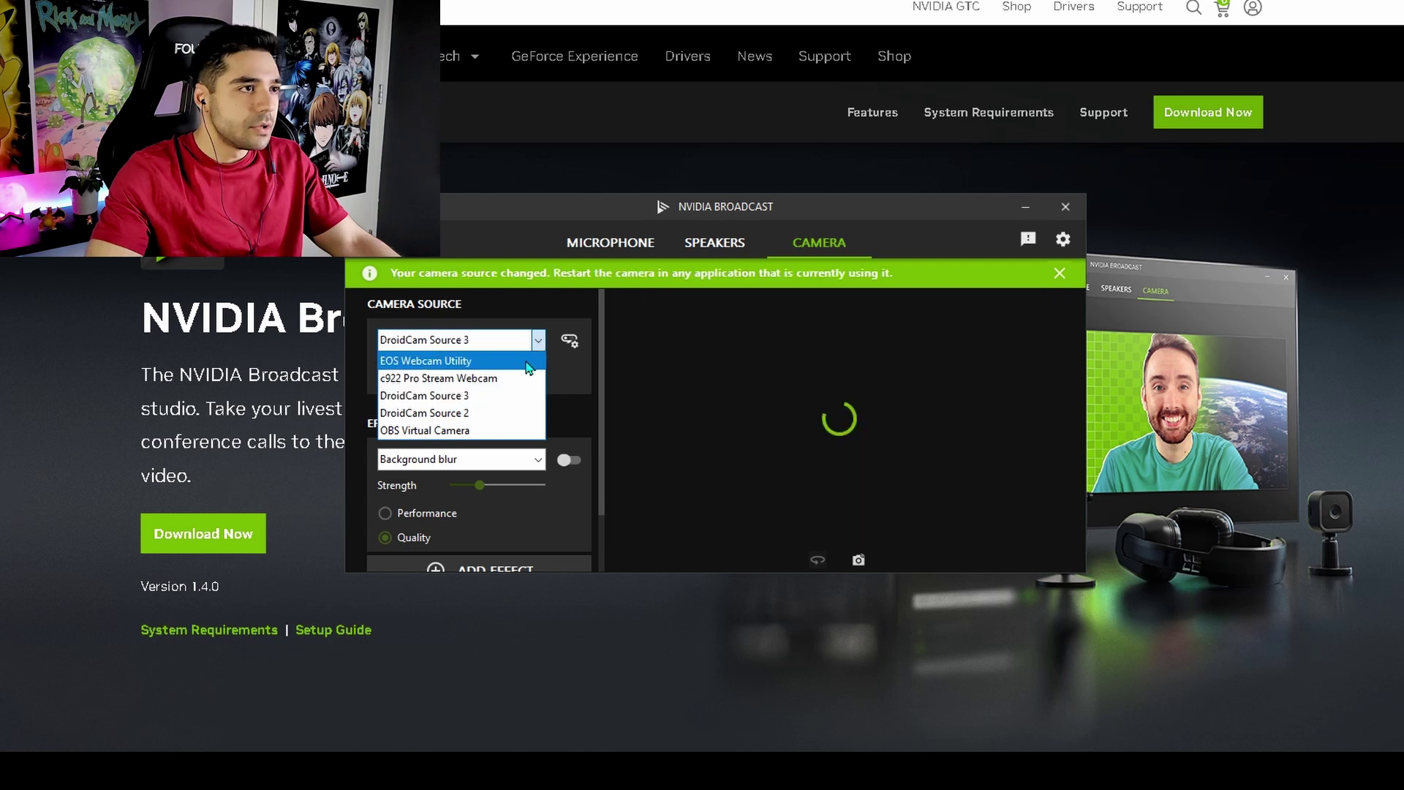
click(471, 412)
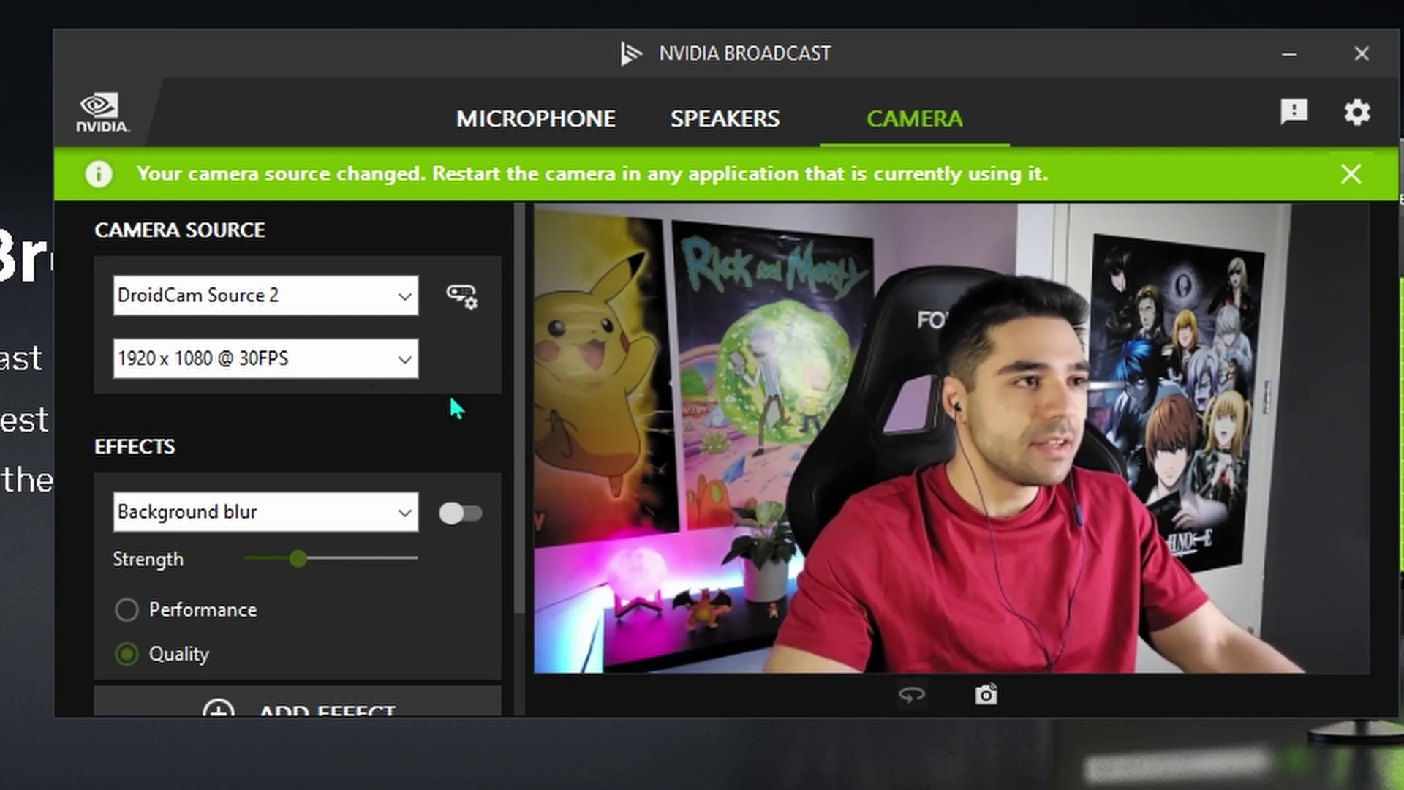
click(381, 358)
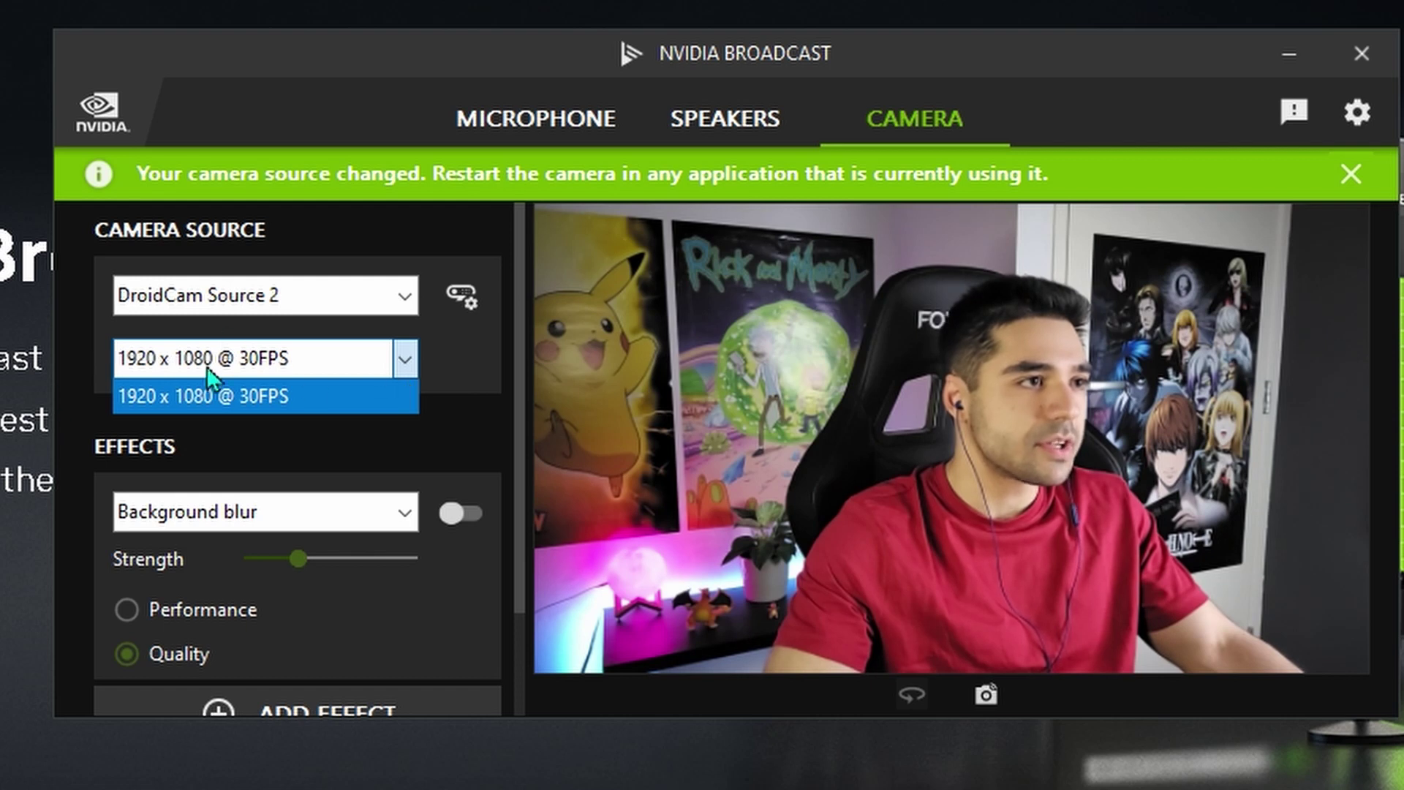
click(409, 362)
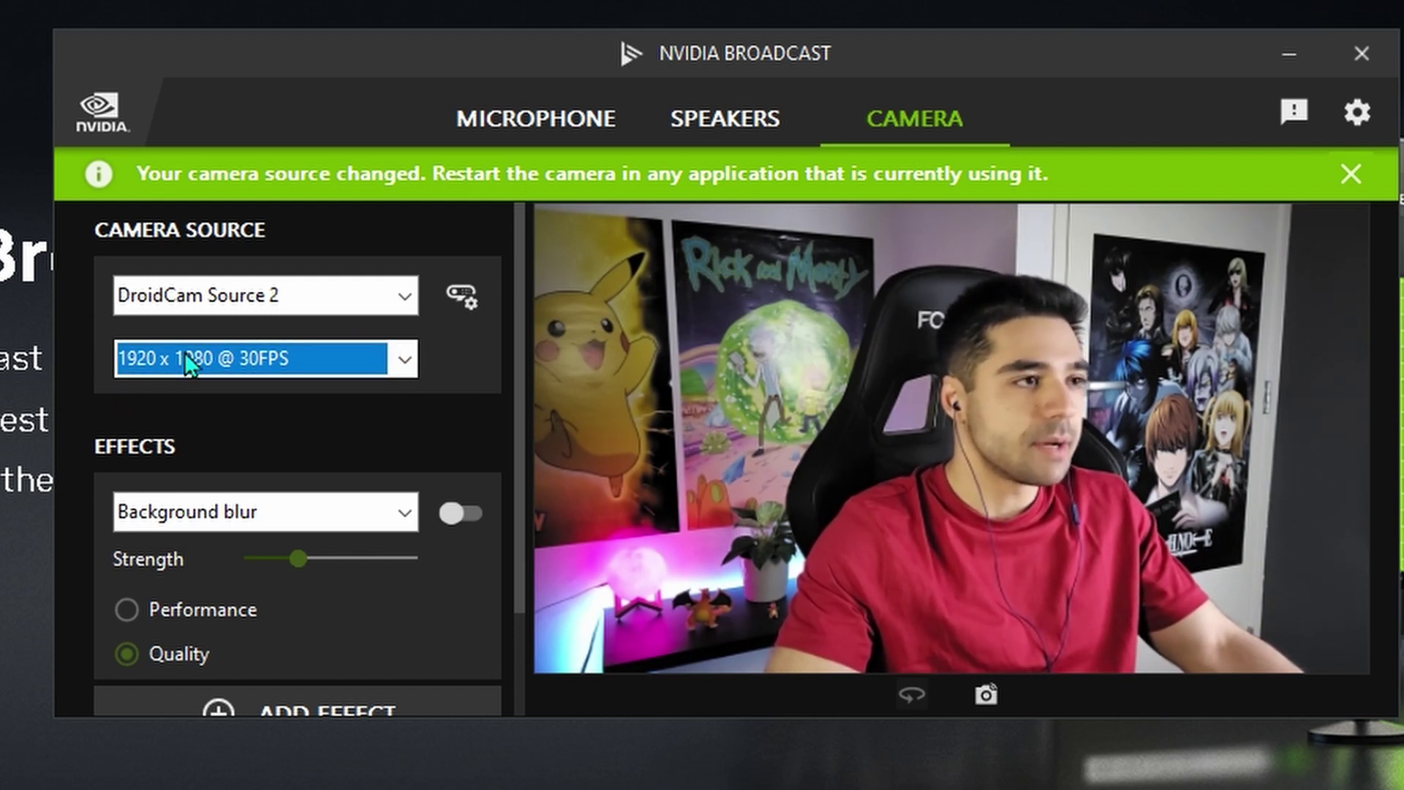
Step: Change the camera effect from Background blur to Eye contact (beta) and turn it on
scroll(483, 413, down, 1)
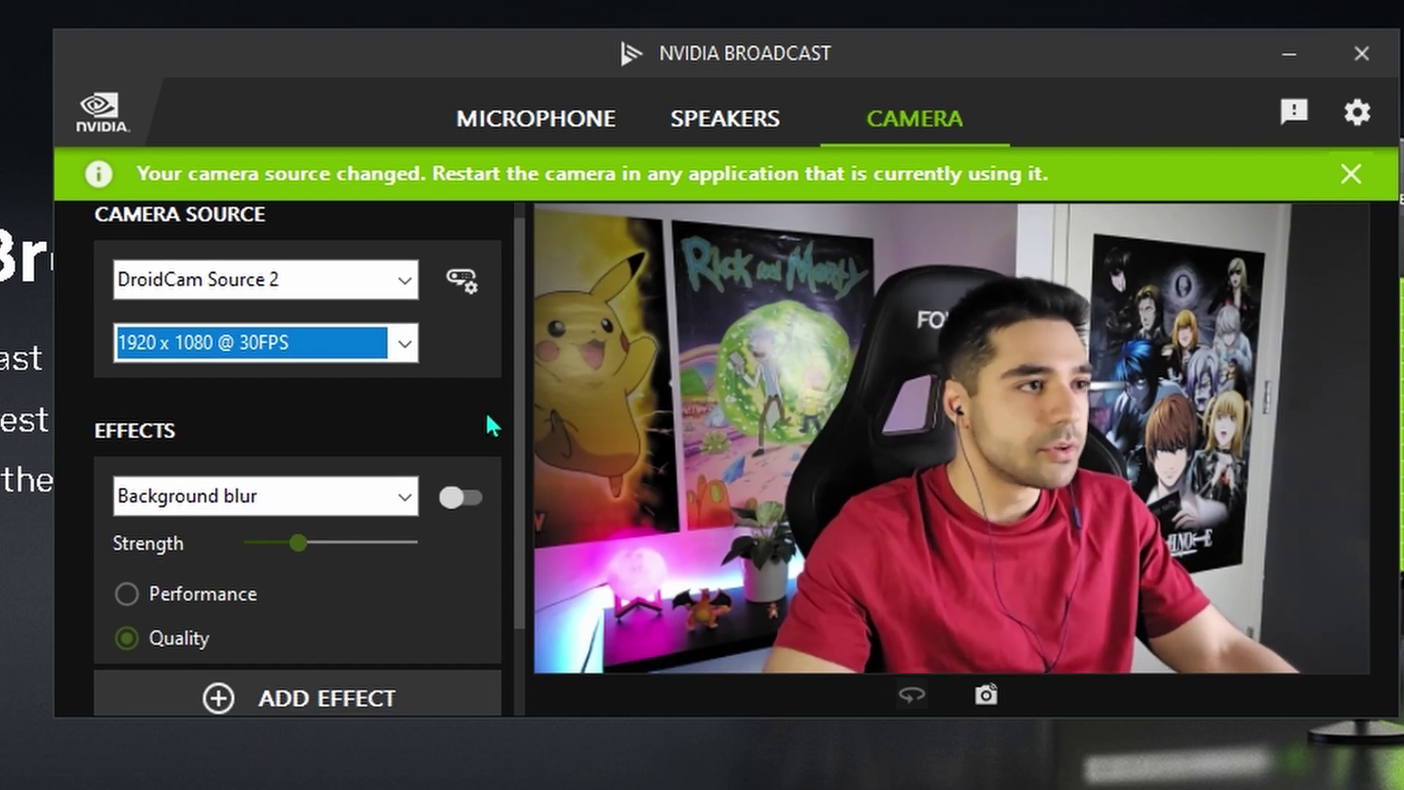
scroll(486, 411, down, 3)
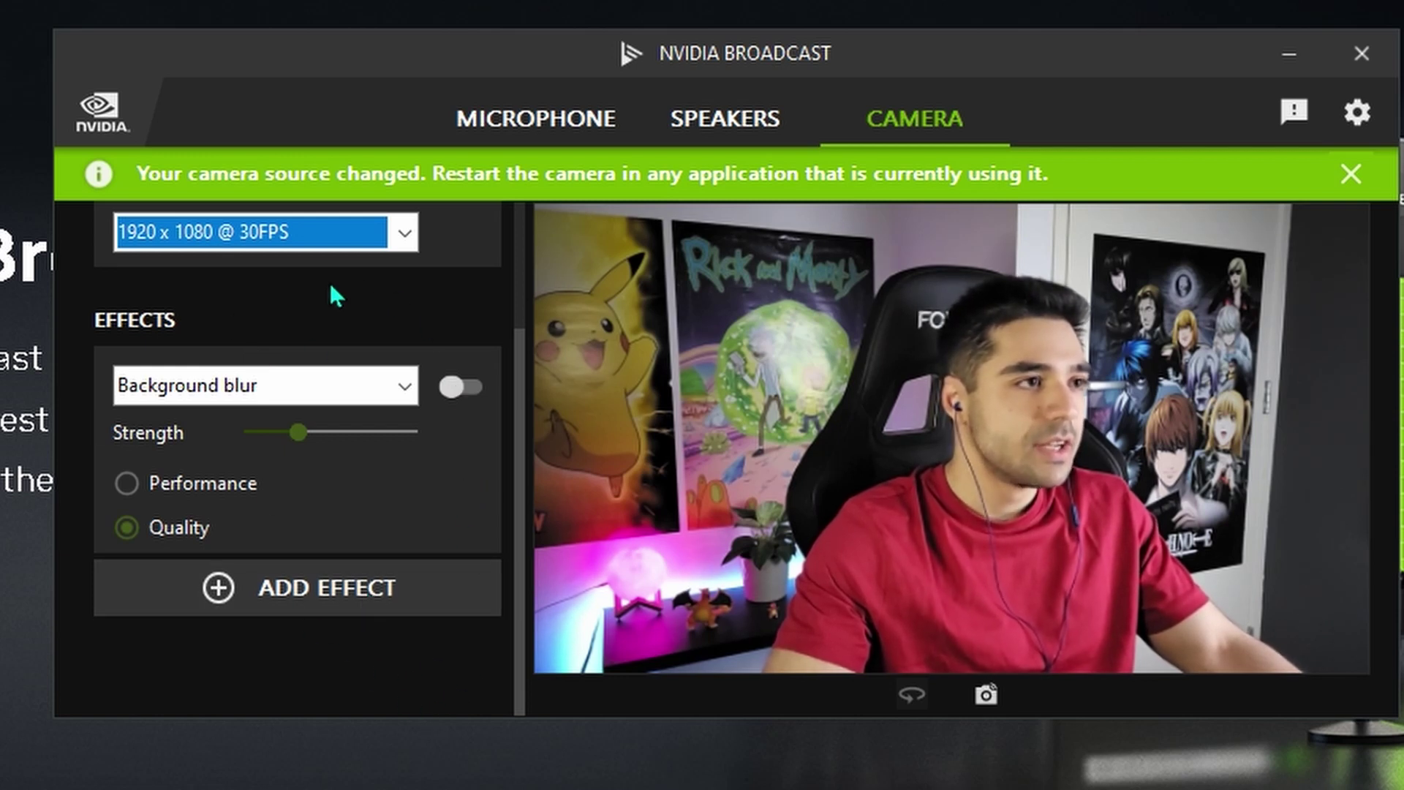
click(408, 387)
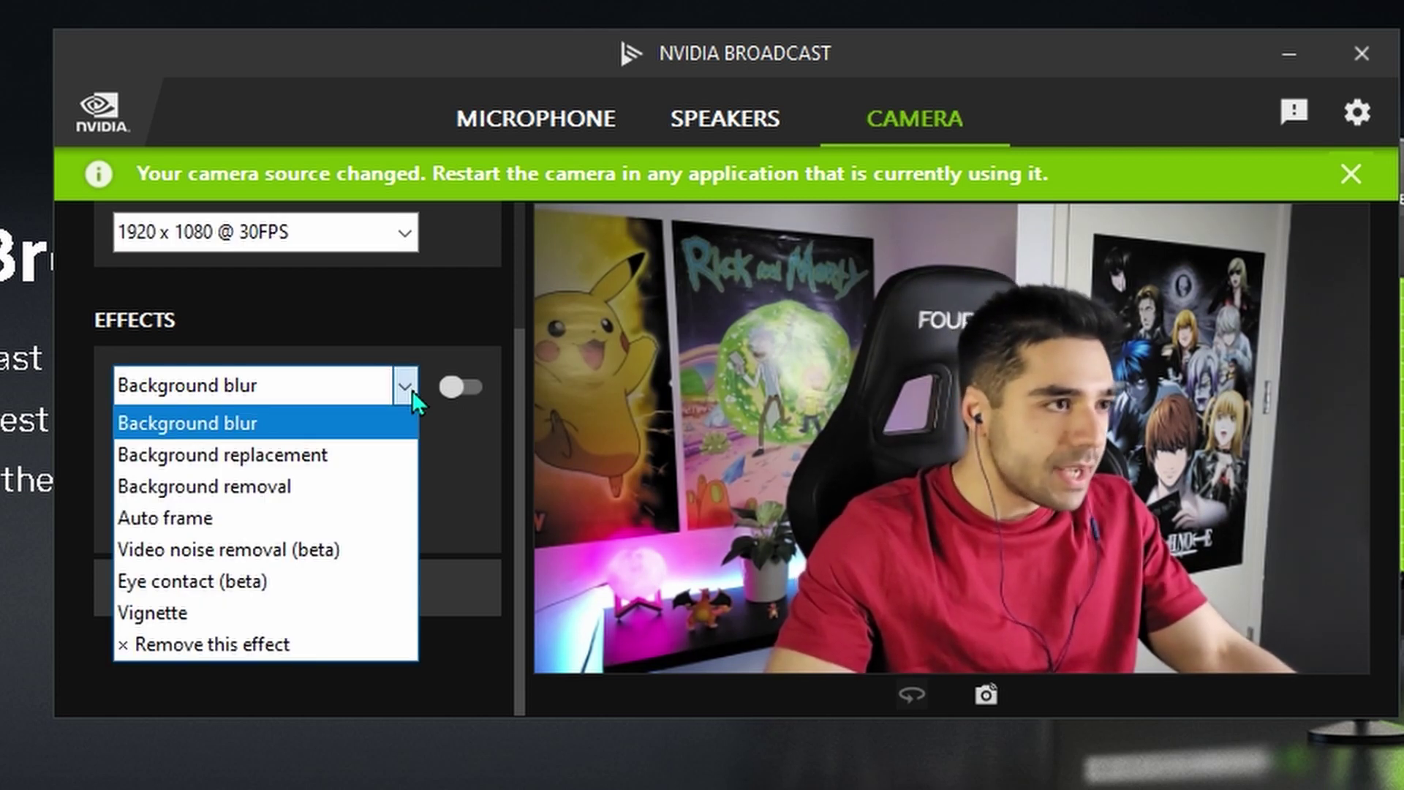
click(330, 591)
click(460, 513)
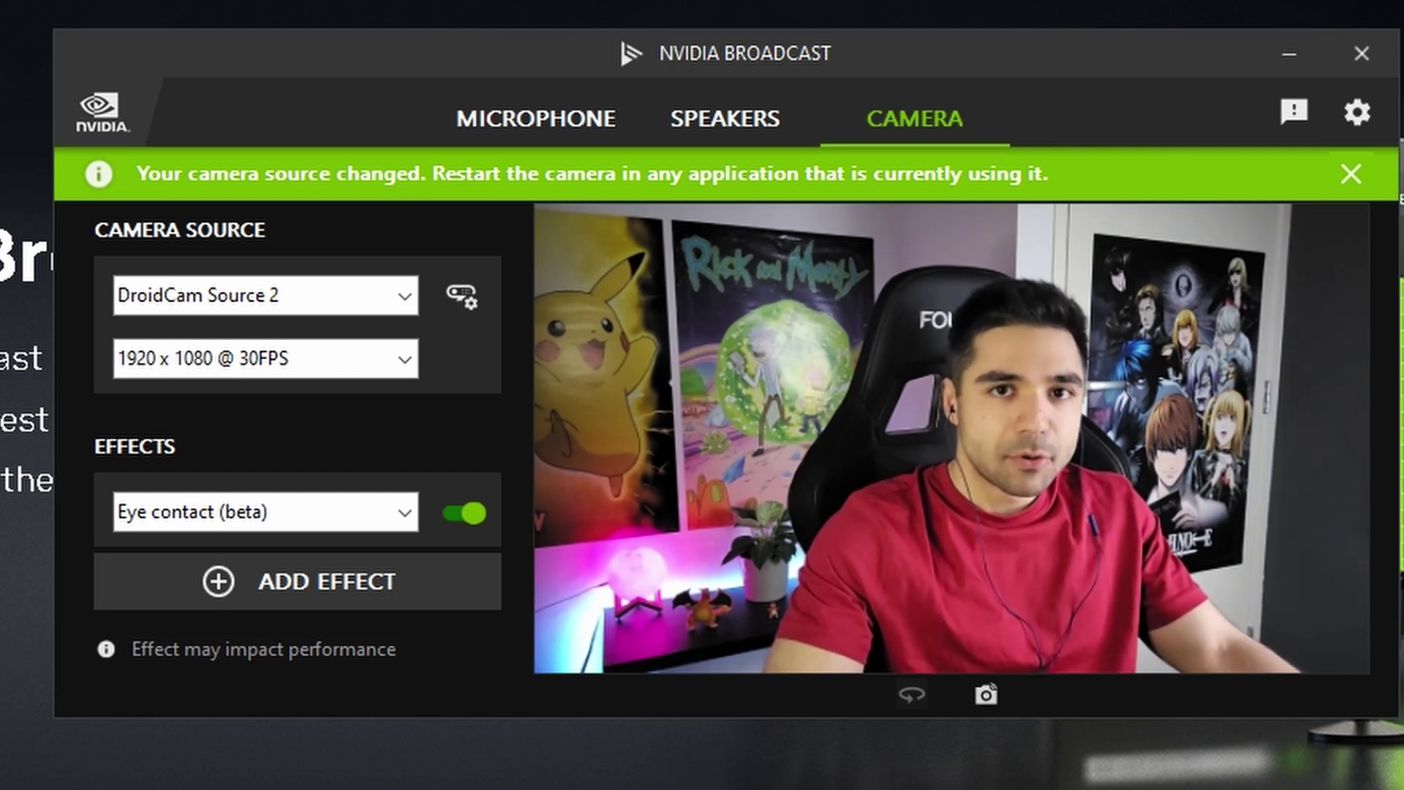
Step: Move the NVIDIA Broadcast window to different places on the screen to examine the eye contact effect while looking elsewhere
key(Print)
drag(1244, 122, 1403, 101)
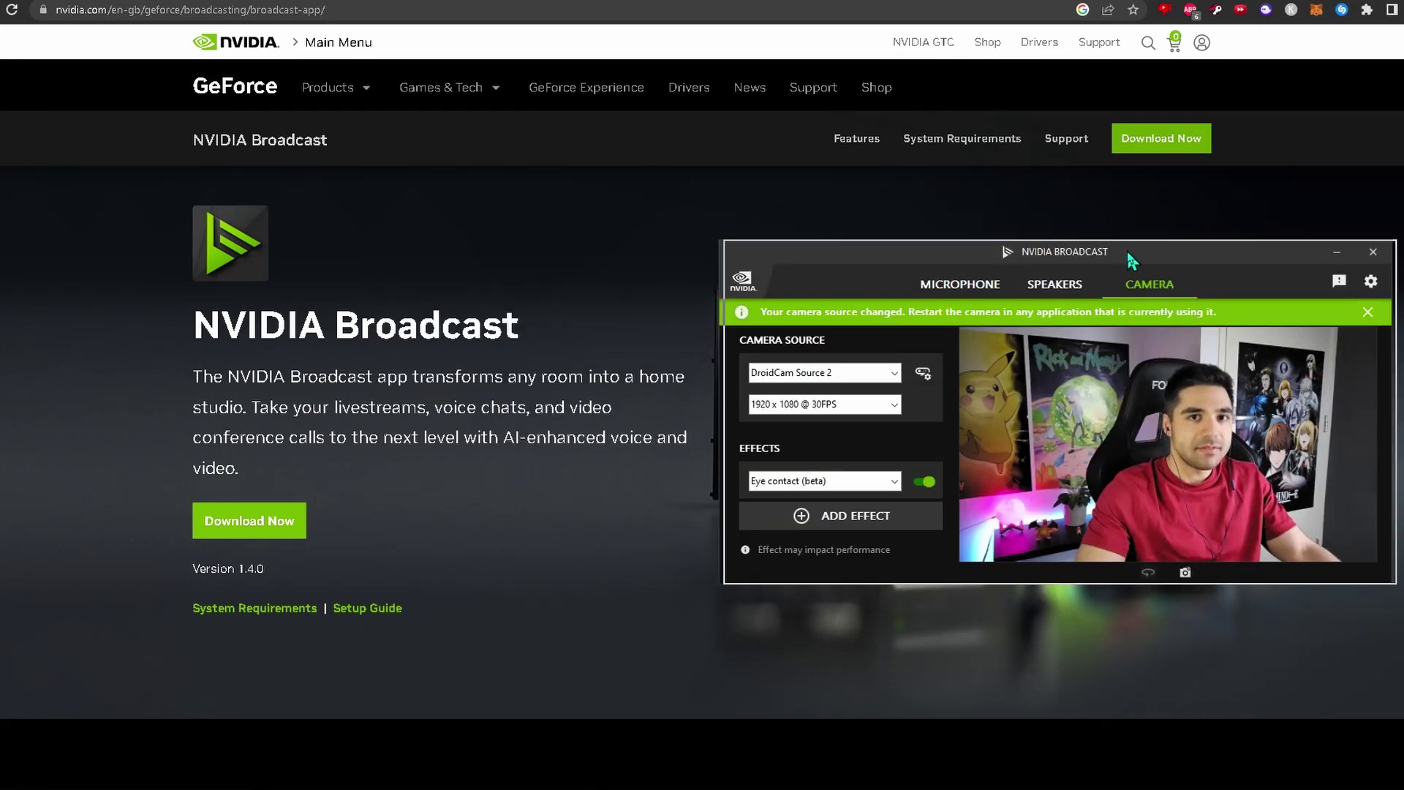
drag(1131, 259, 1154, 263)
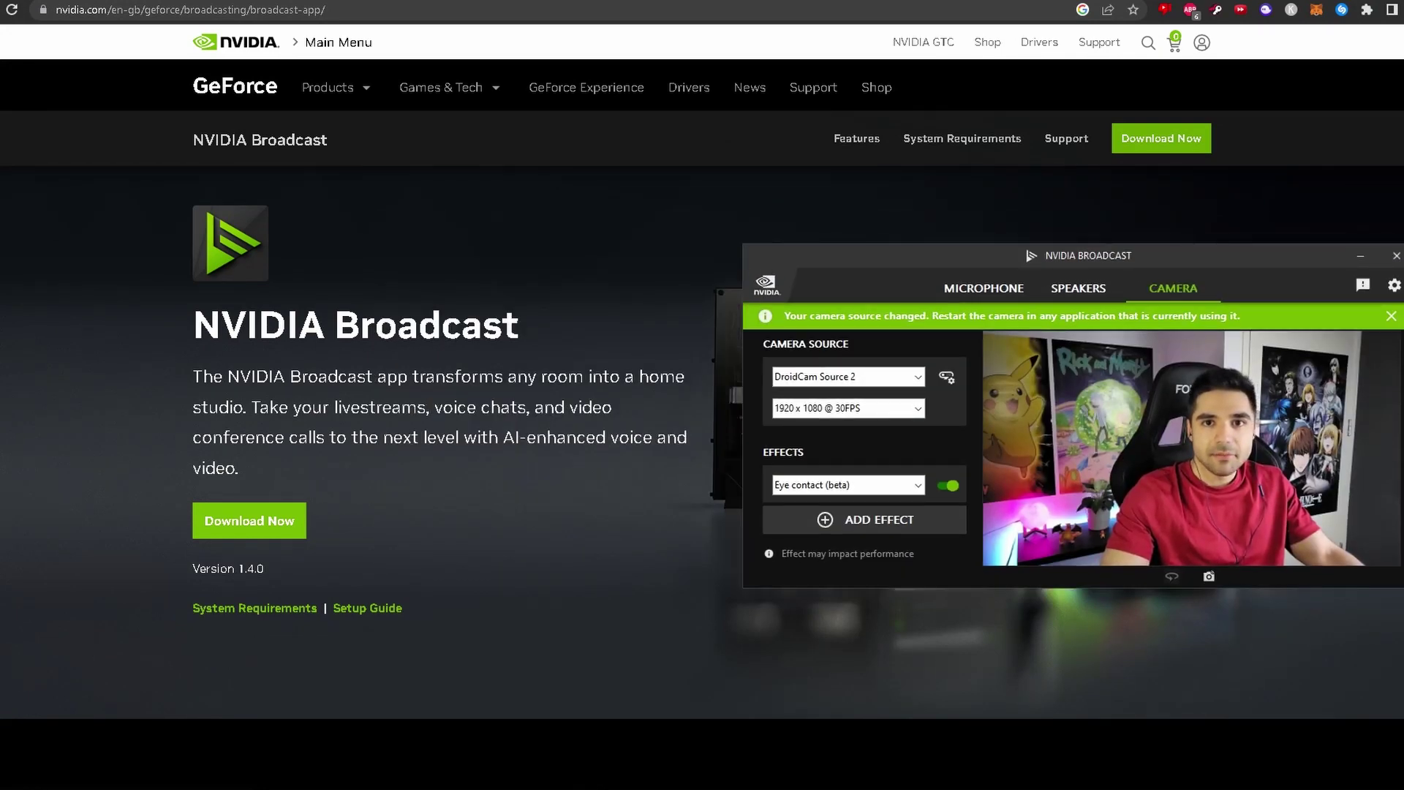
drag(1285, 261, 558, 203)
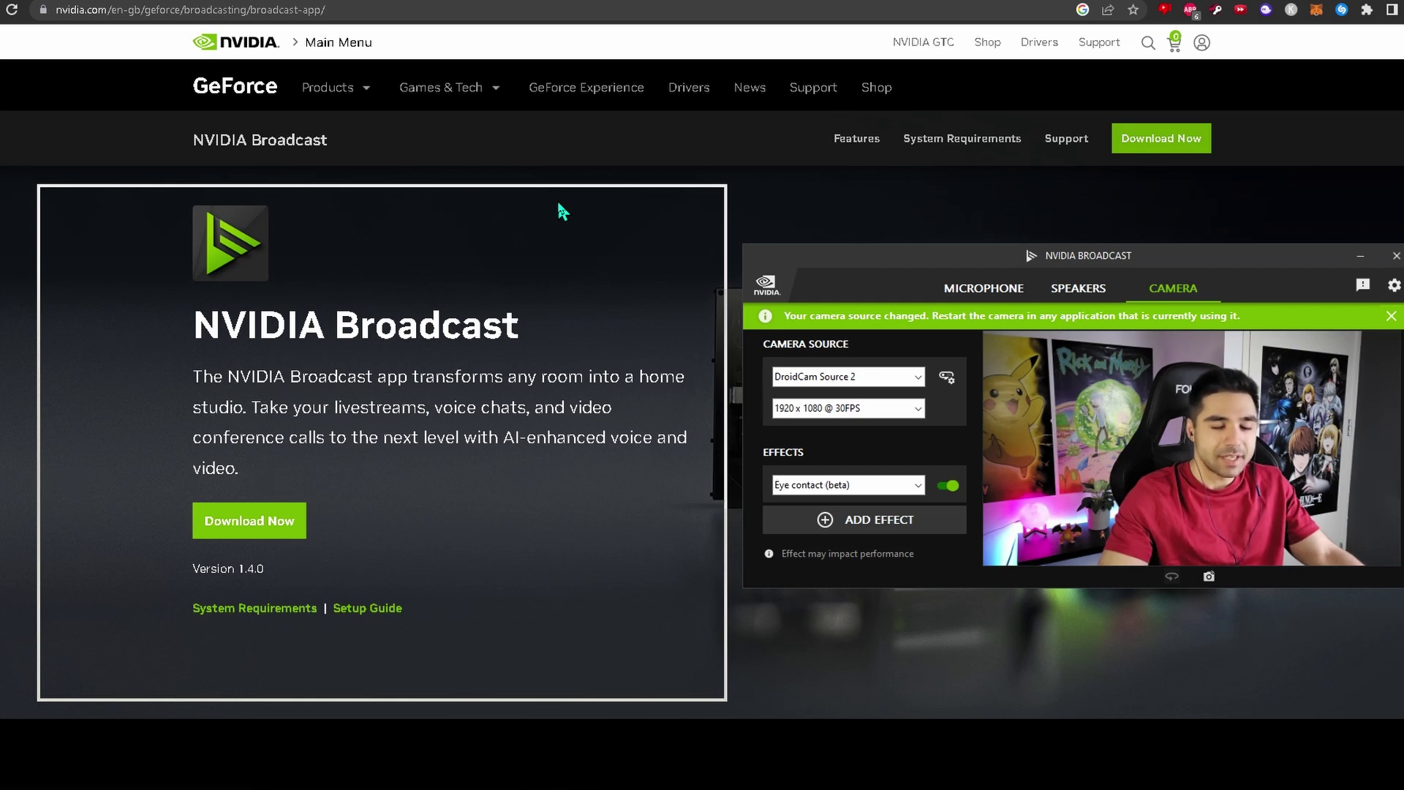
drag(558, 204, 559, 205)
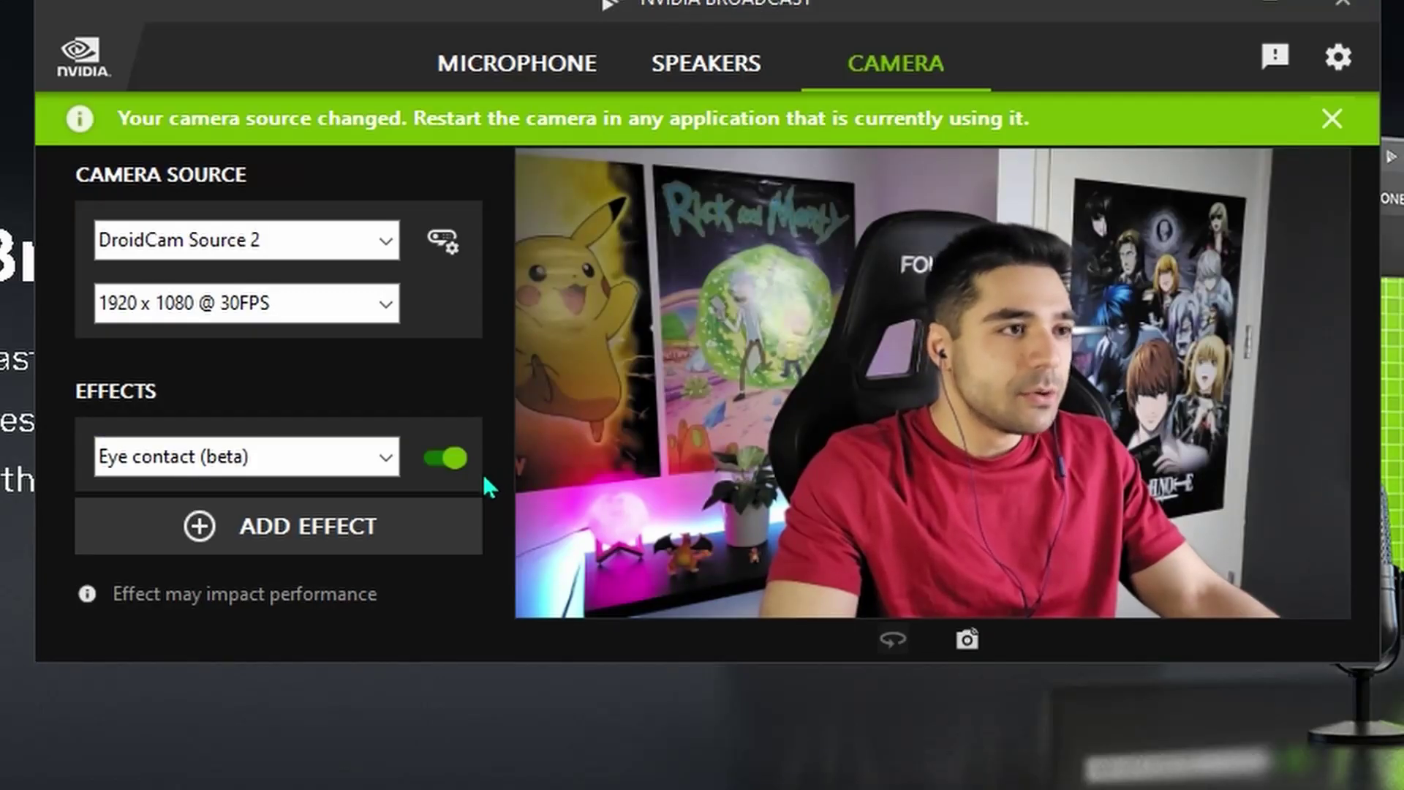
Step: Turn off the Eye contact effect, then add a second camera effect set to Background blur and turn it on
click(448, 458)
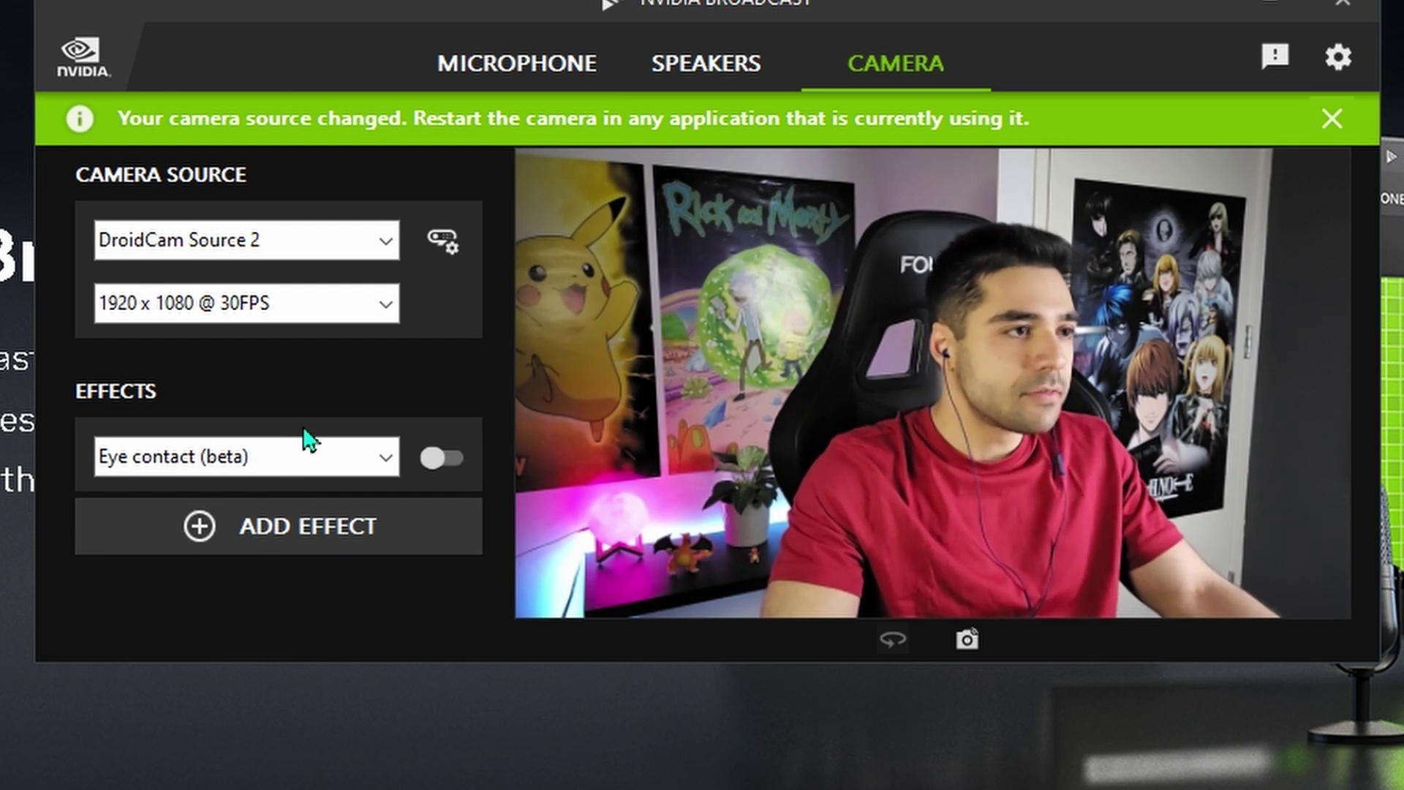
click(250, 527)
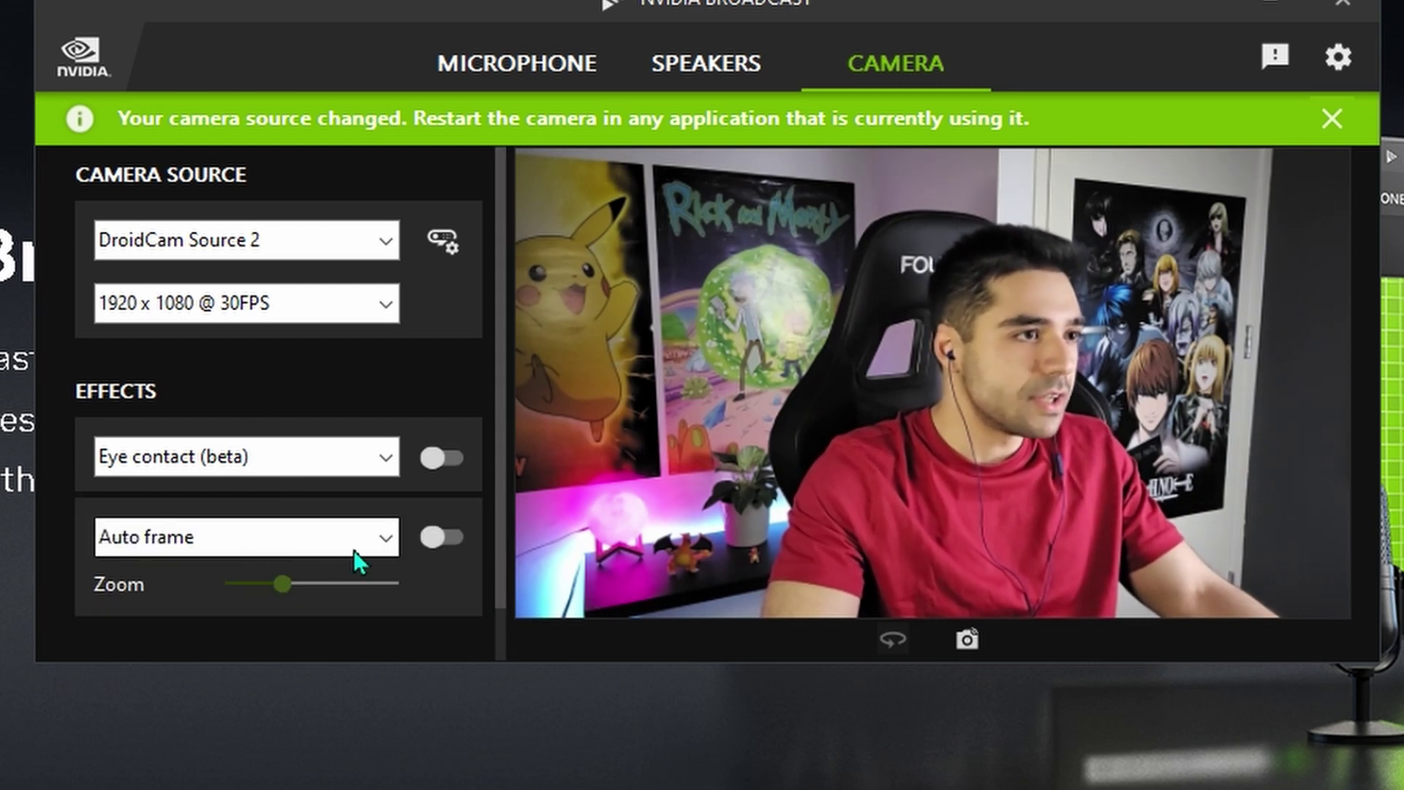
click(387, 548)
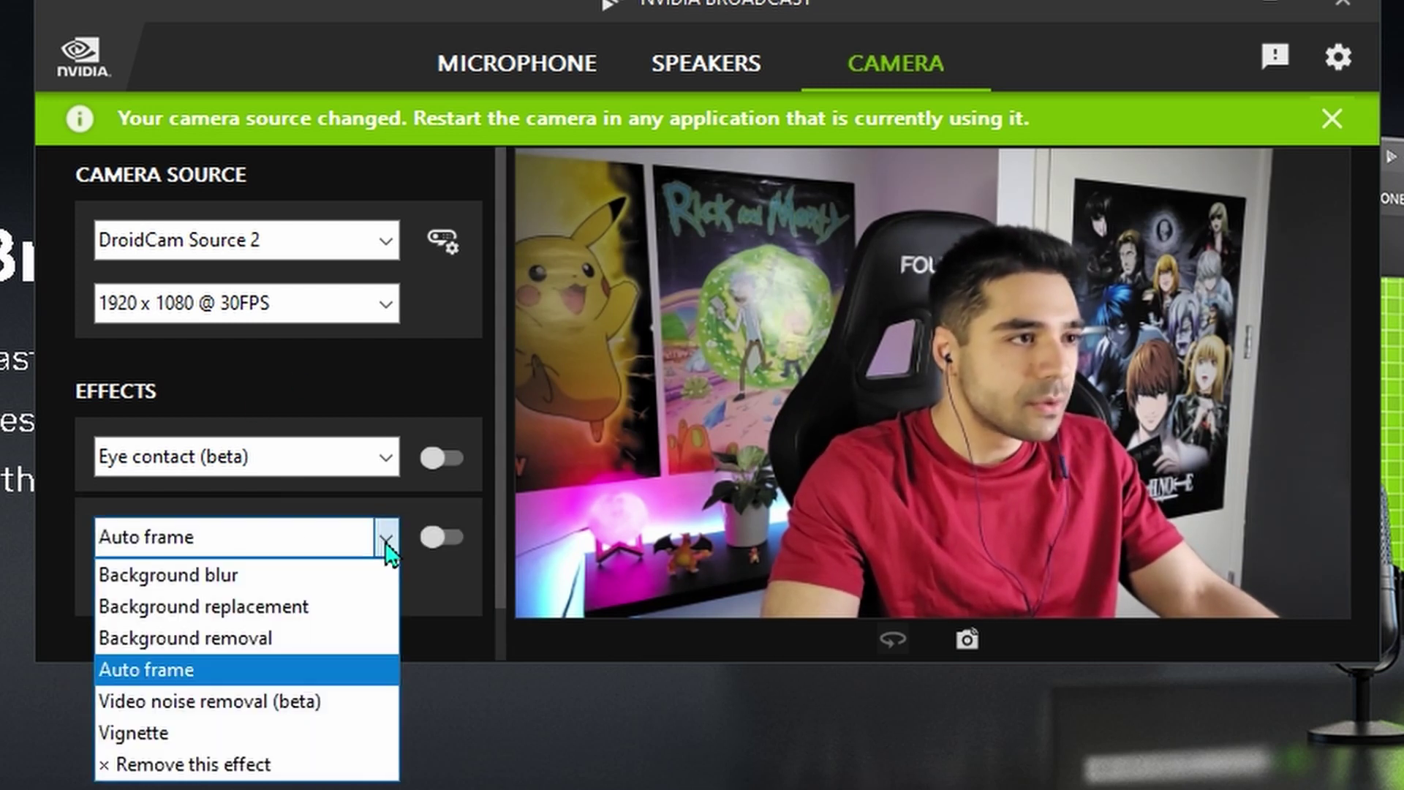
click(228, 577)
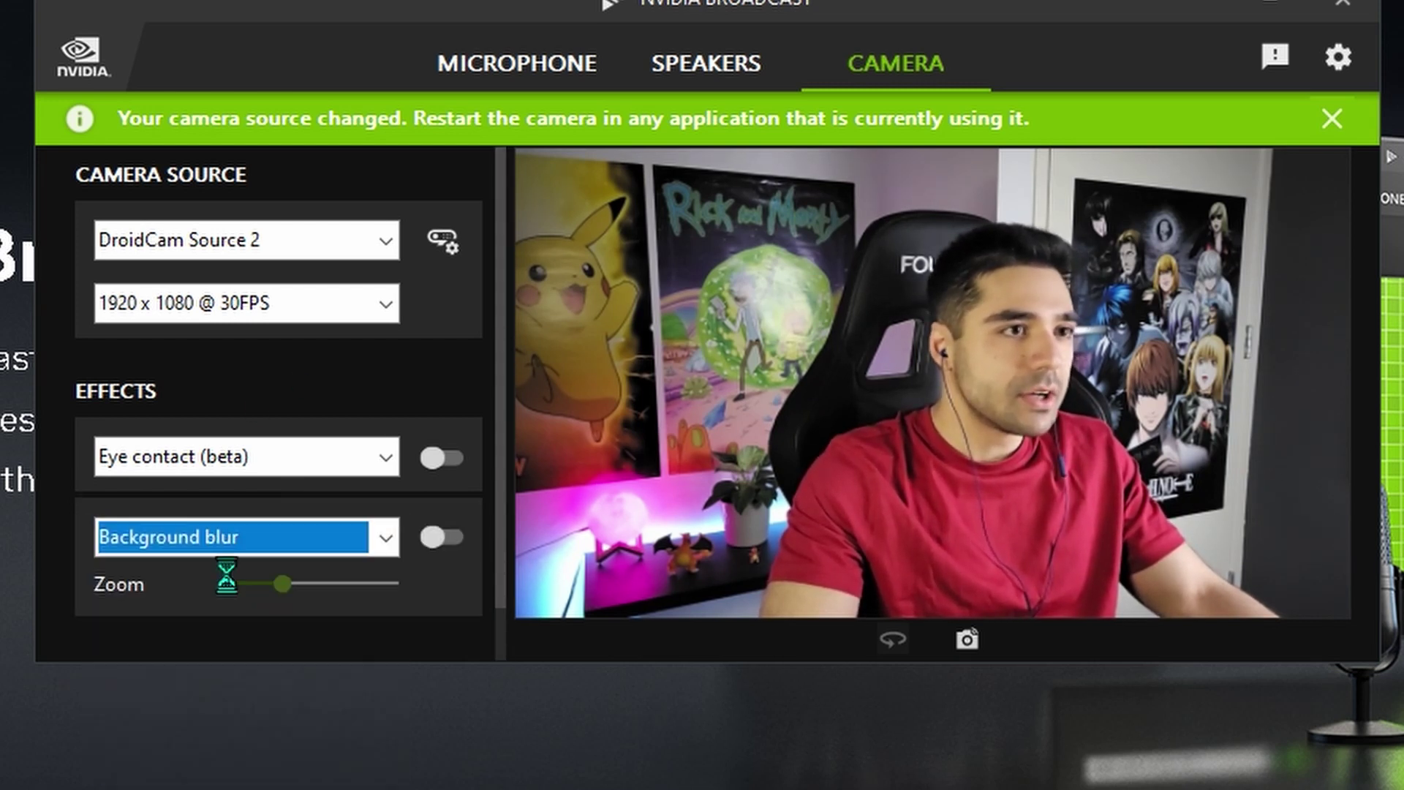
click(432, 541)
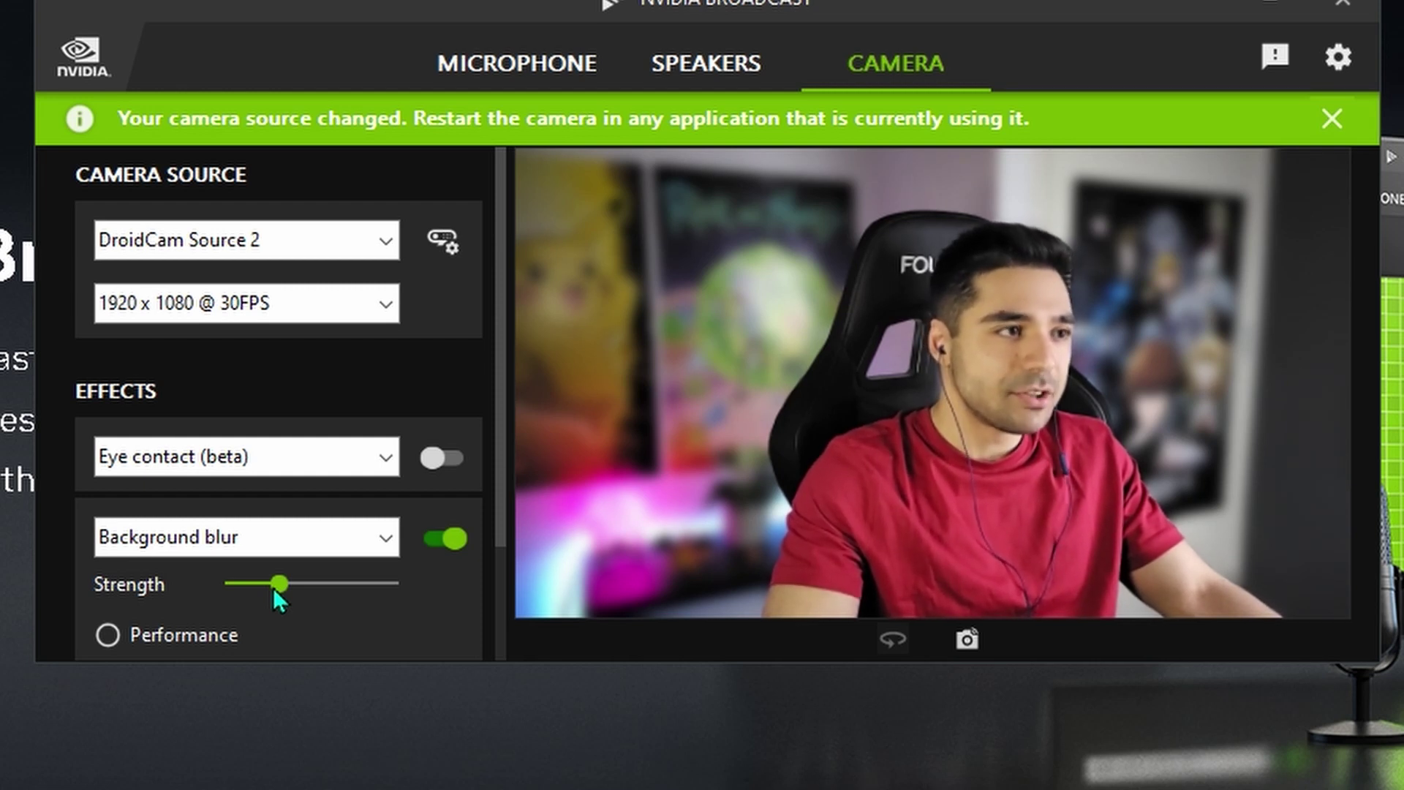
Step: Try a weaker and a stronger background blur strength, and check the effect's Performance and Quality options
drag(274, 586, 261, 589)
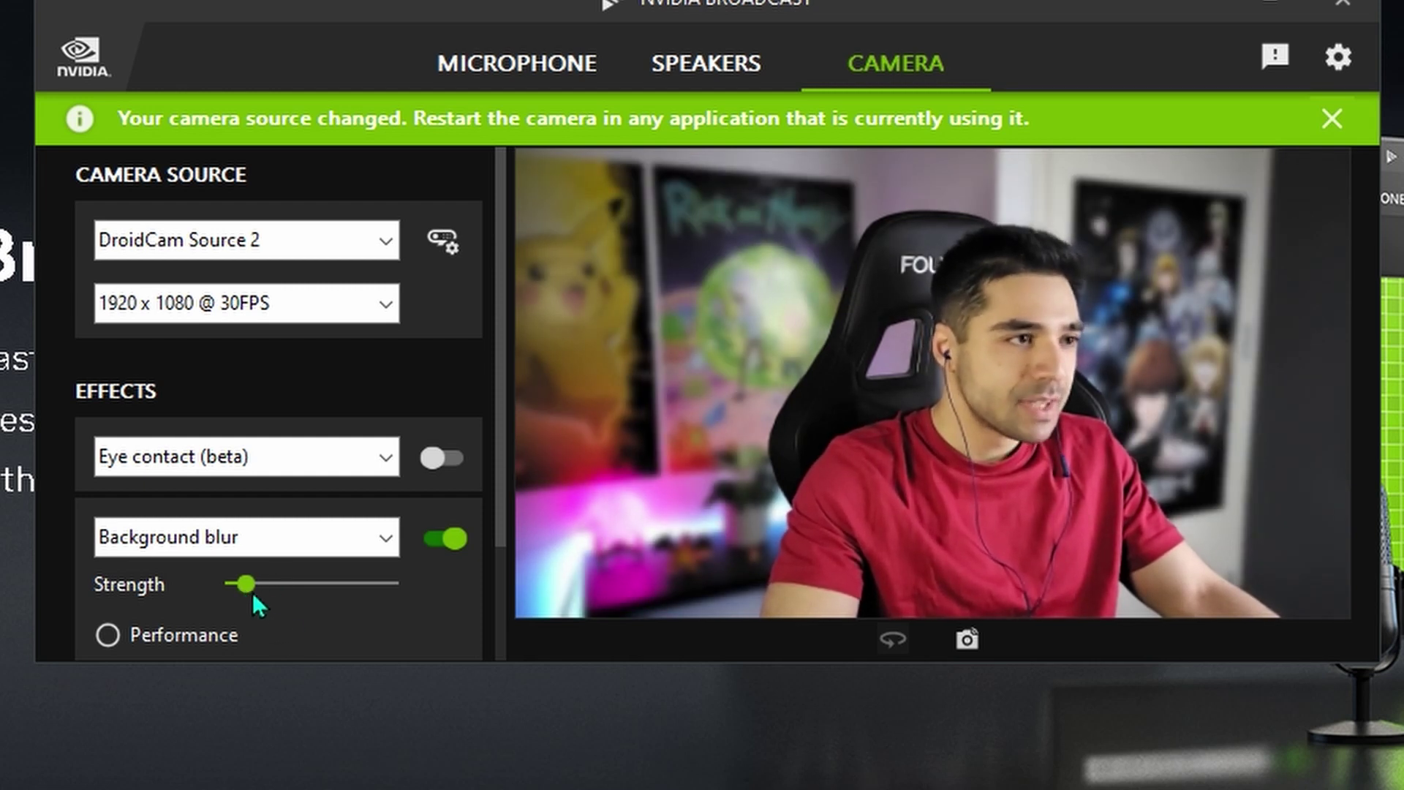
drag(247, 585, 342, 594)
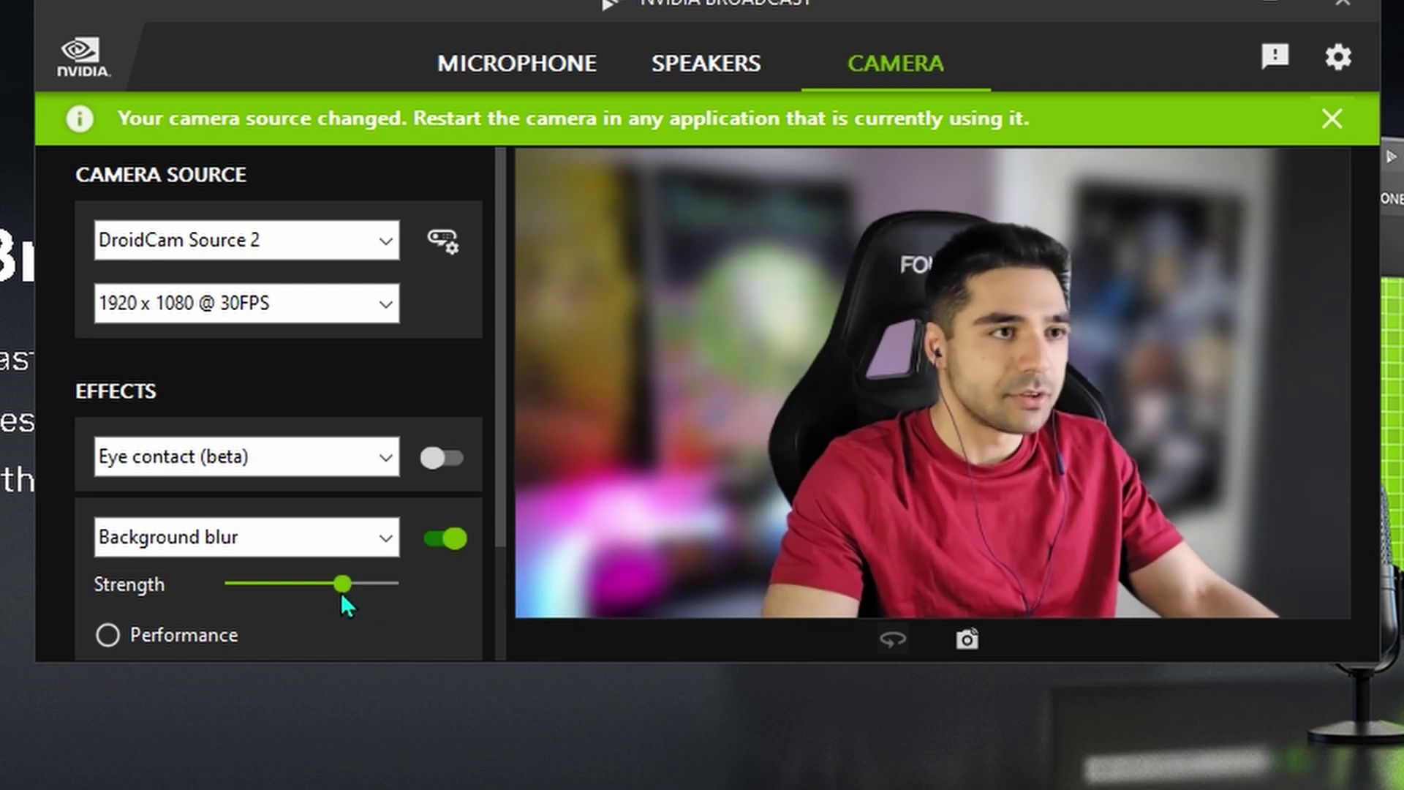
scroll(344, 594, down, 2)
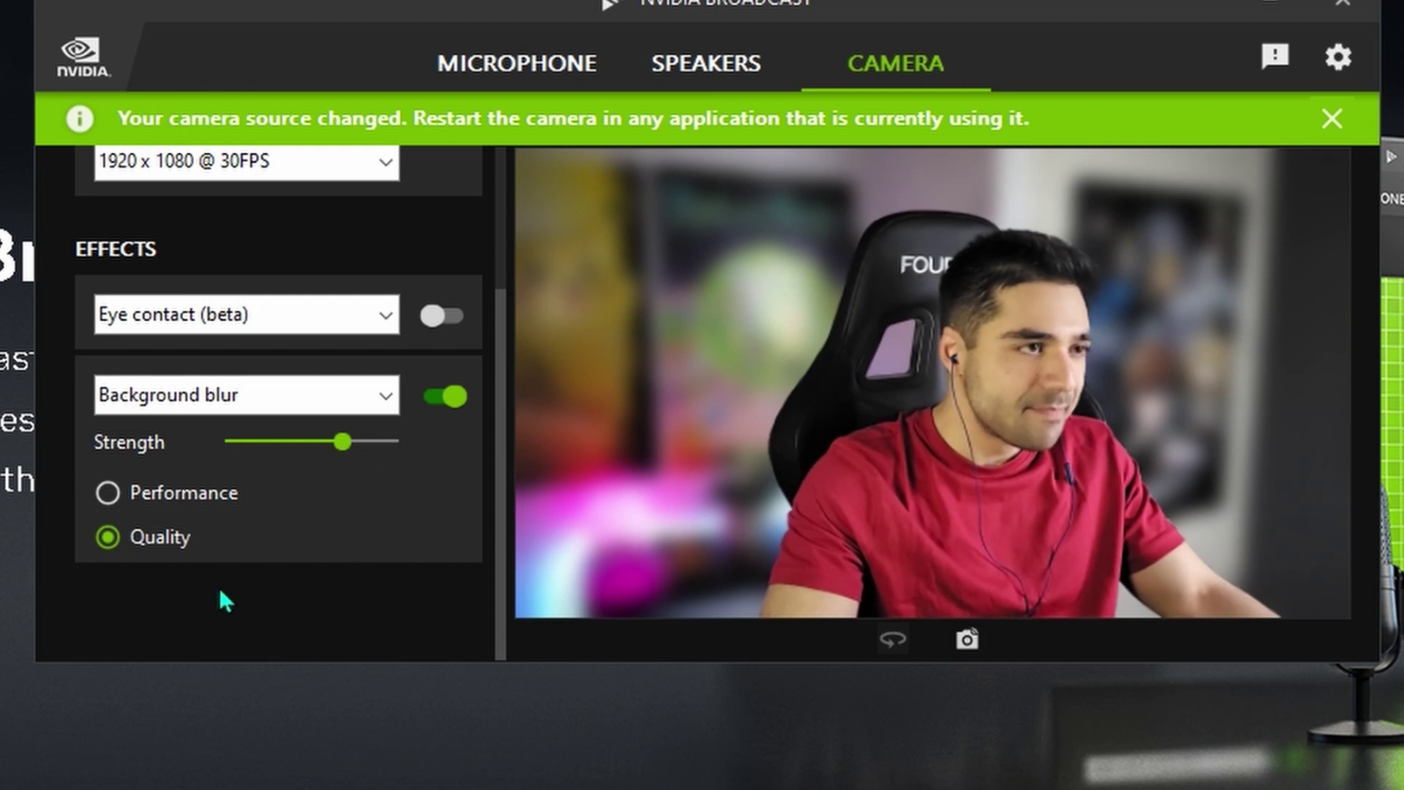
Step: Preview Background removal, Background replacement and Auto frame as the second camera effect
click(393, 391)
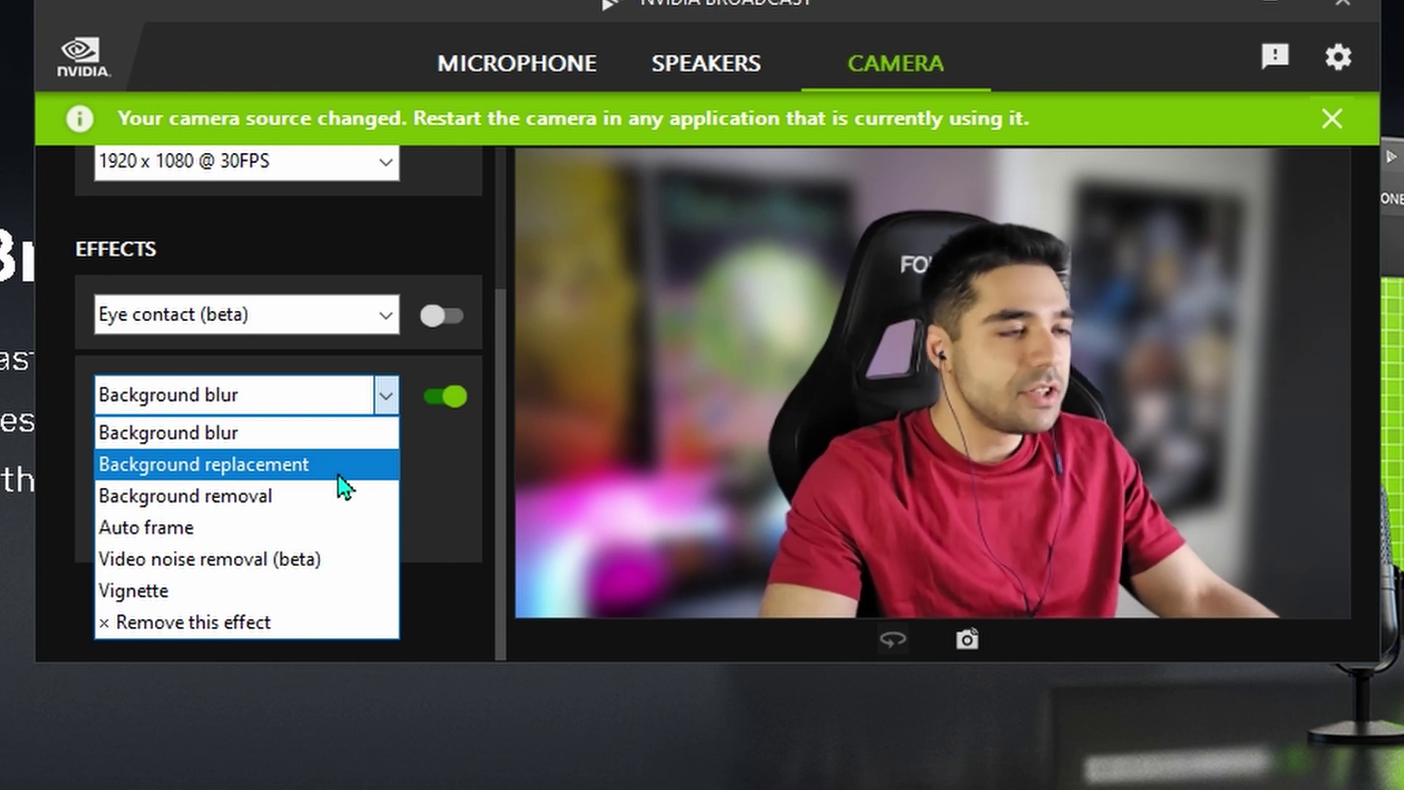
click(292, 493)
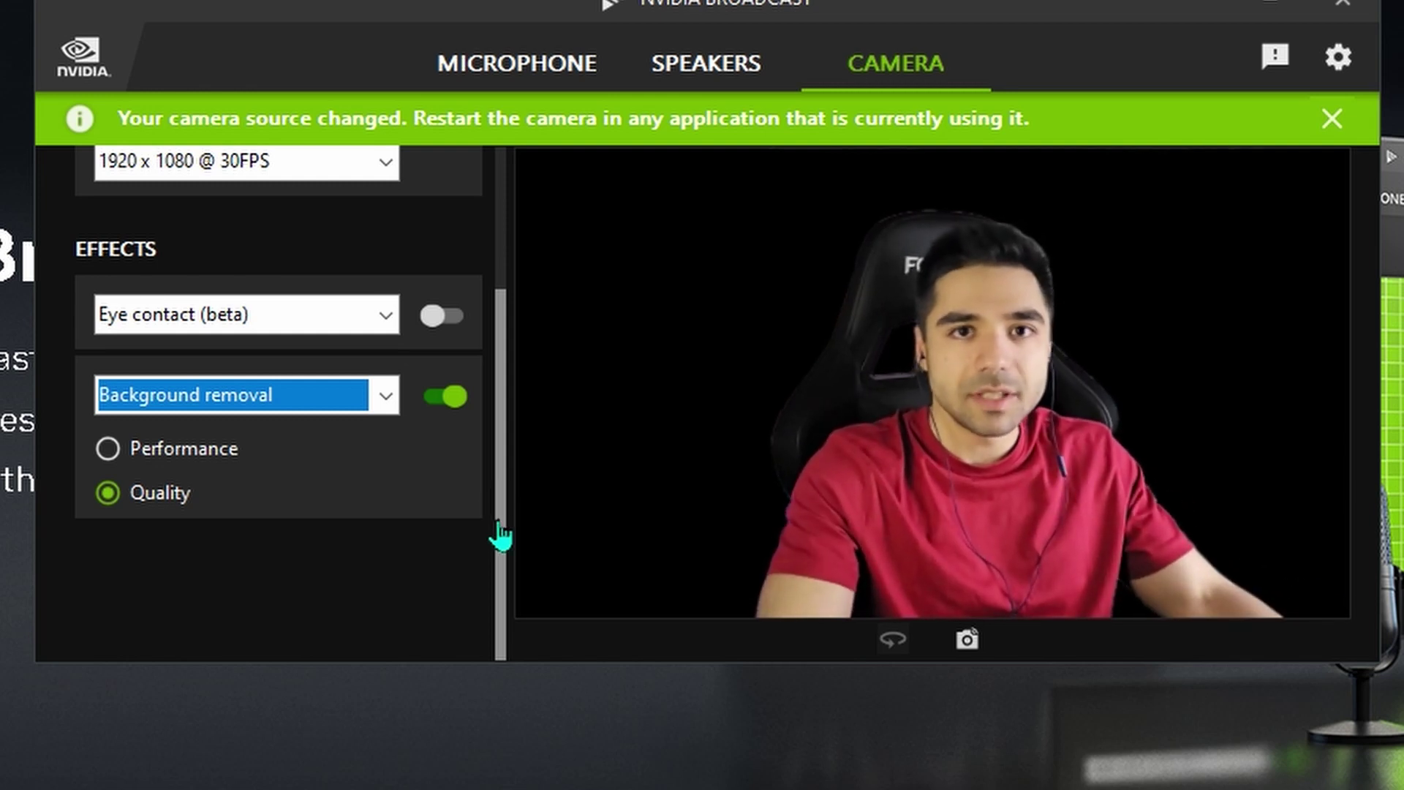
click(392, 413)
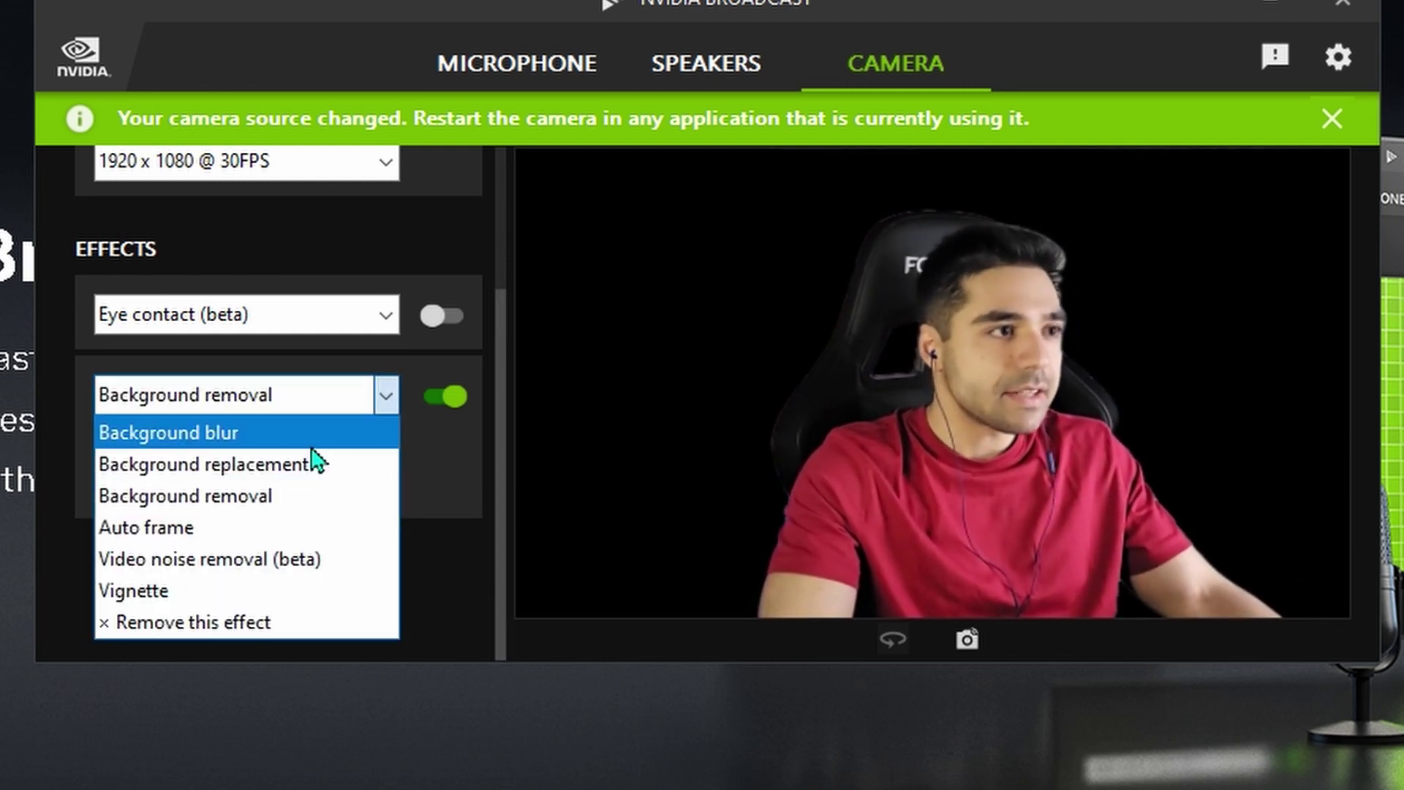
click(281, 472)
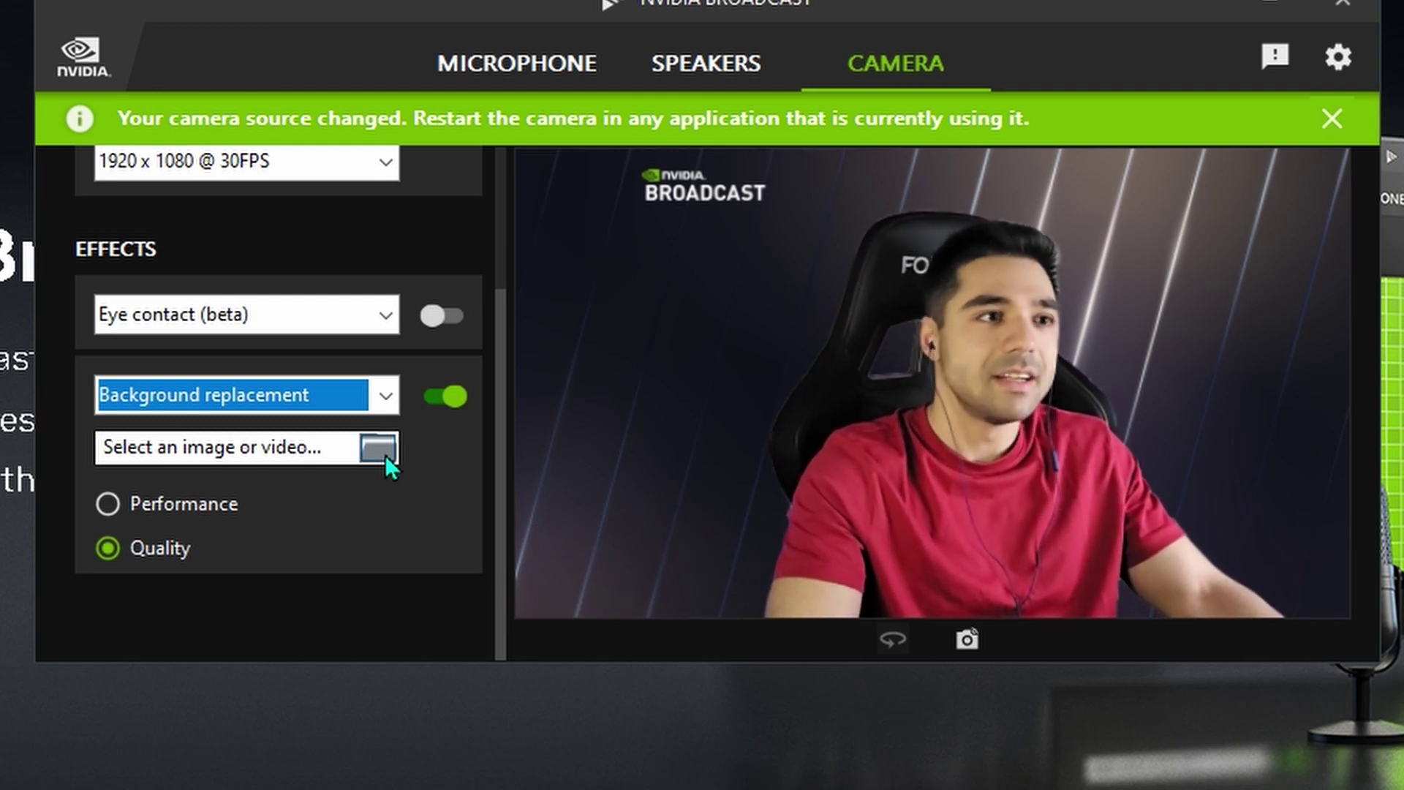
scroll(353, 395, down, 3)
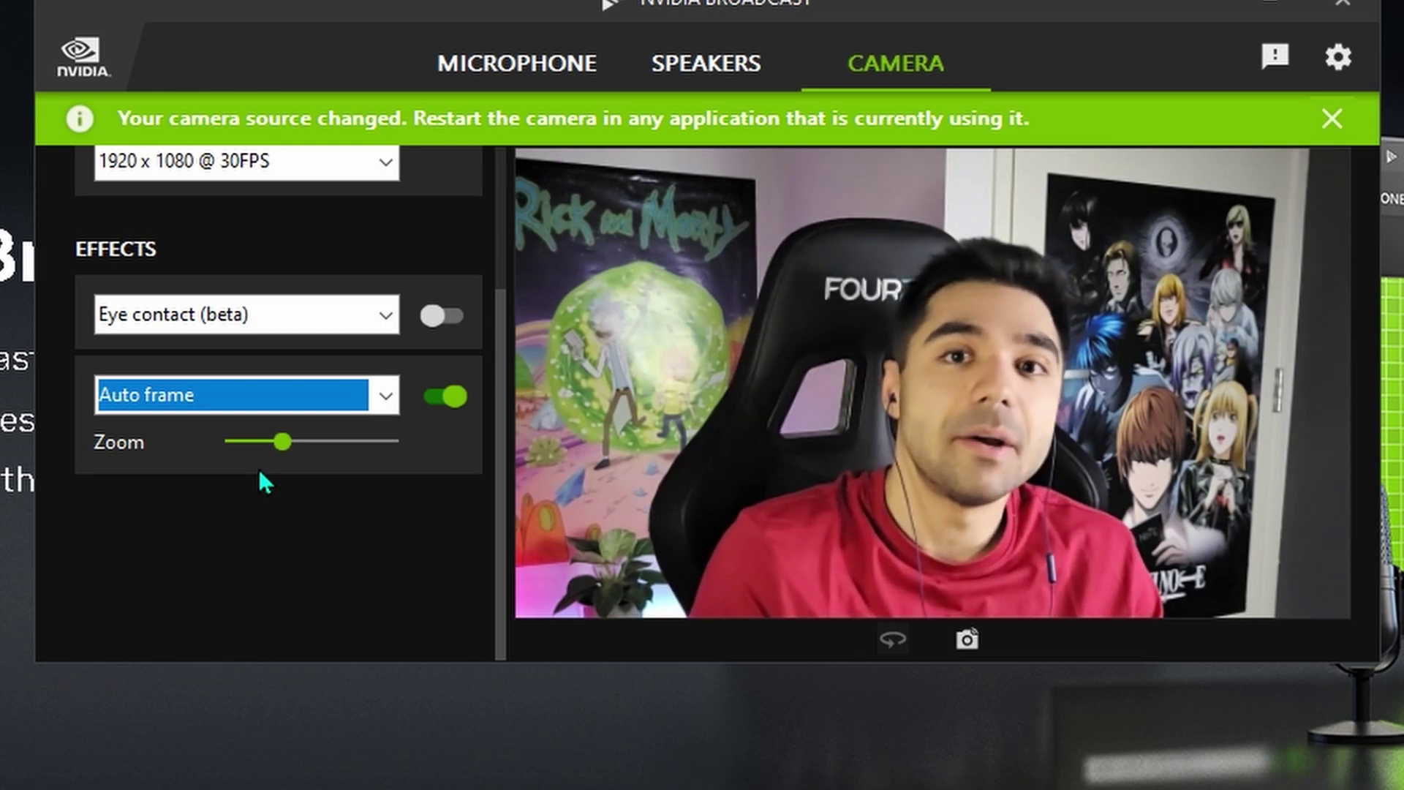
Step: Try Video noise removal (beta) as the second camera effect, then change that effect to Vignette
click(386, 395)
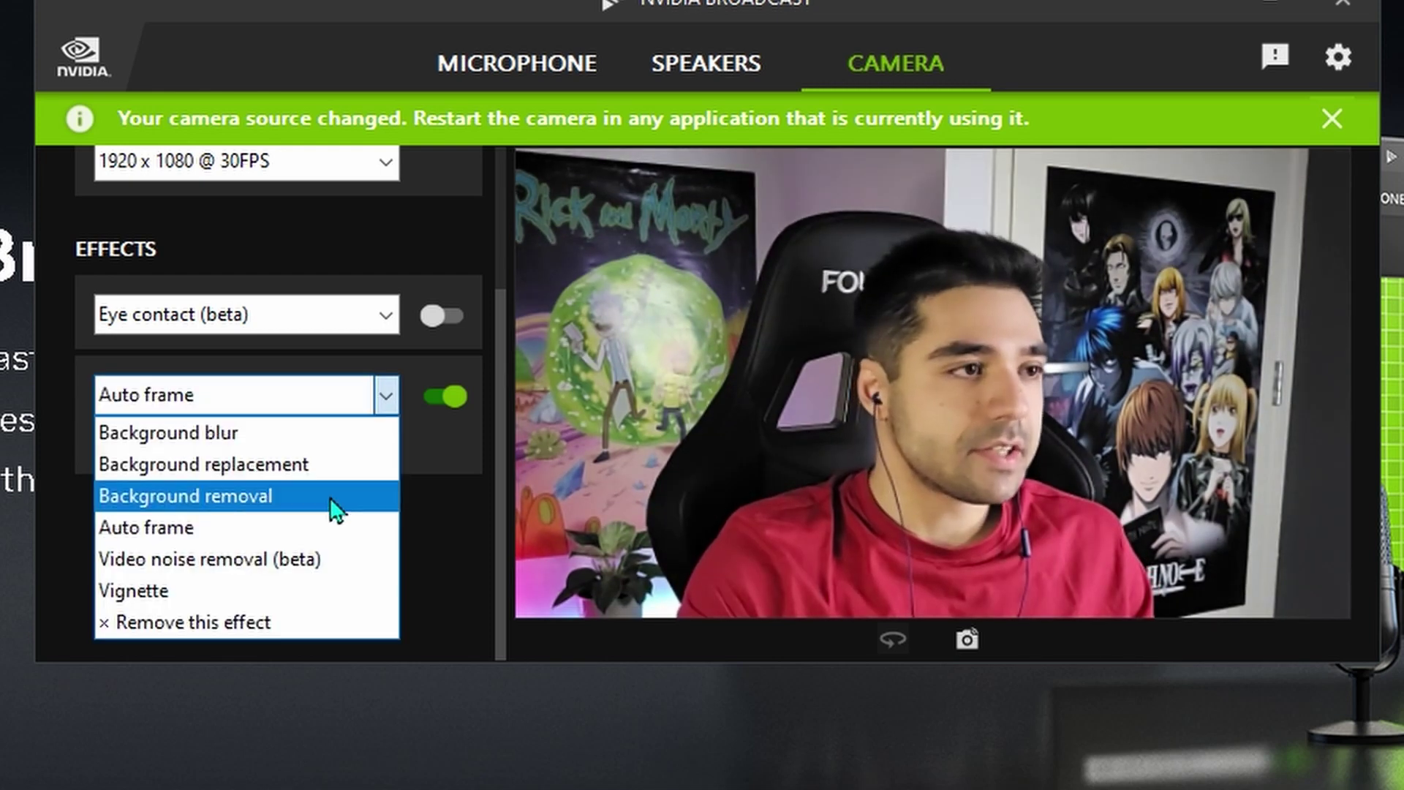
click(285, 561)
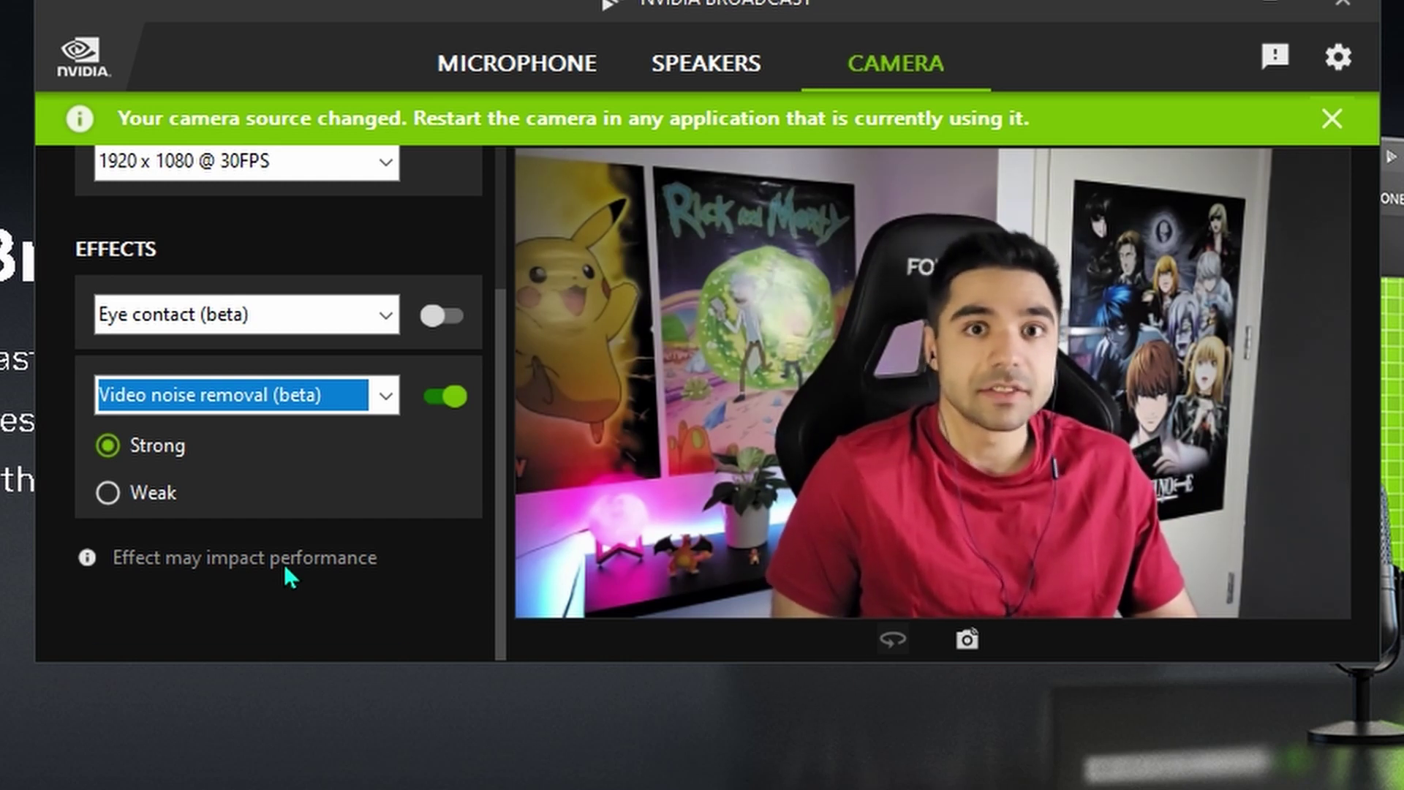
key(alt+Down)
click(194, 594)
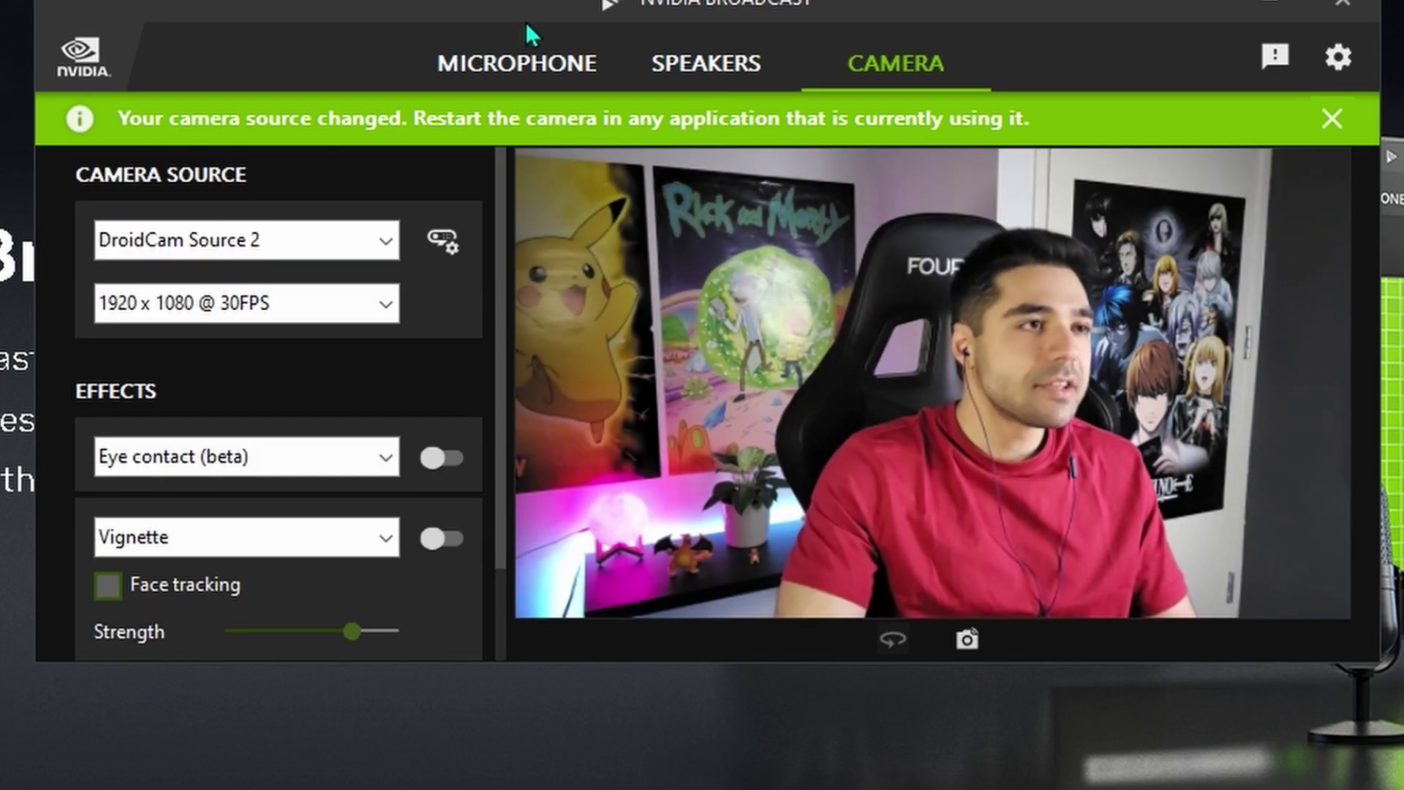
Step: Add Room echo removal as a second microphone effect, keeping Noise removal on, and open the speakers settings
click(505, 70)
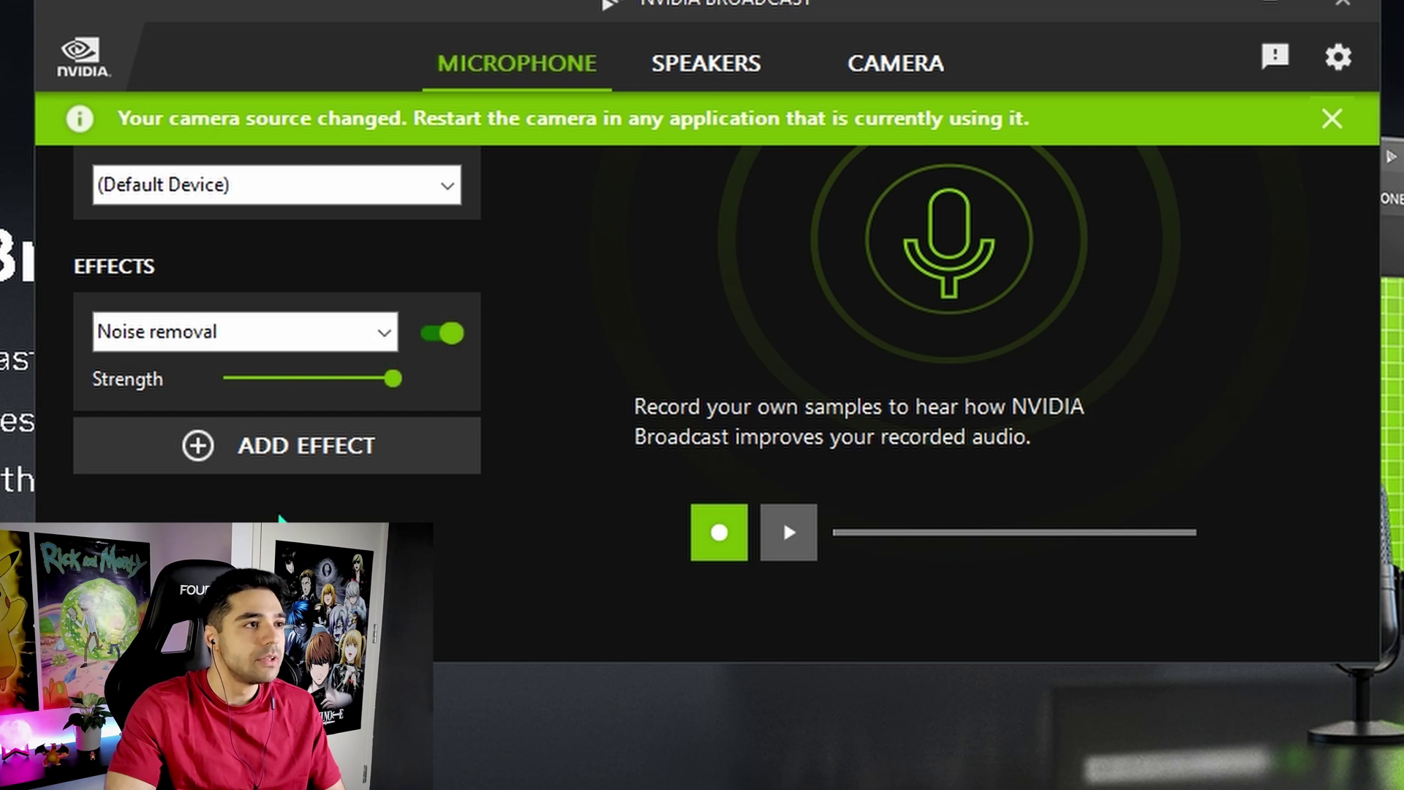
click(449, 342)
click(439, 333)
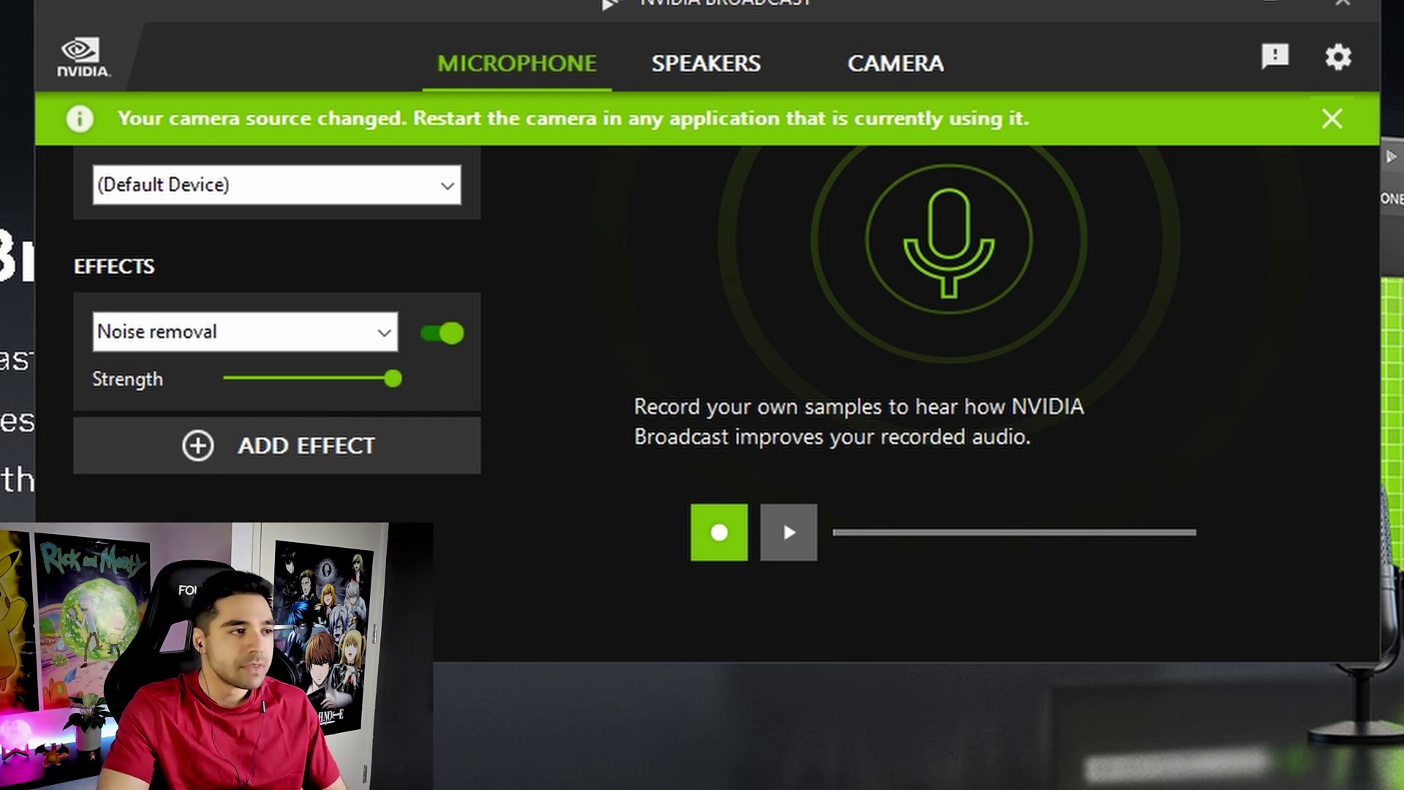
click(345, 445)
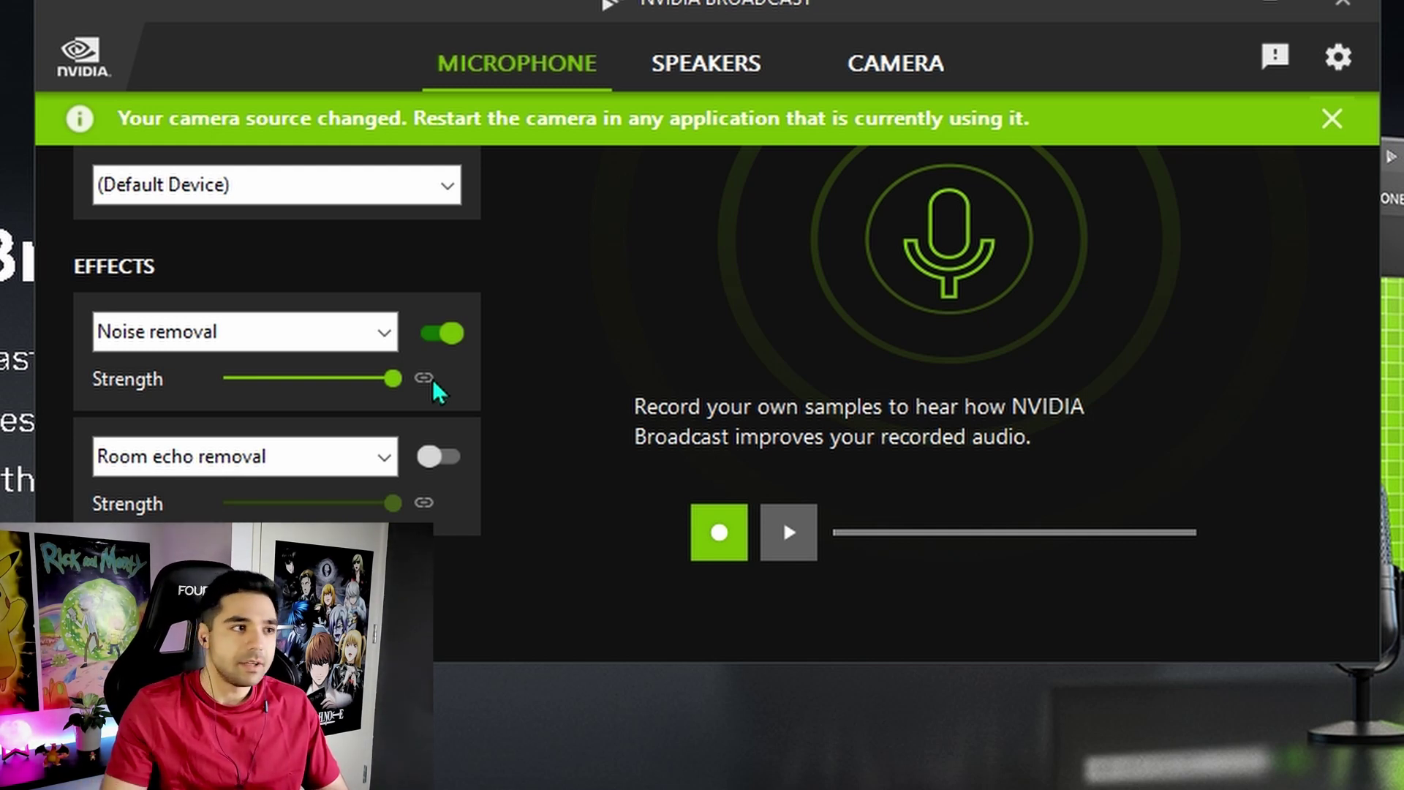
click(680, 64)
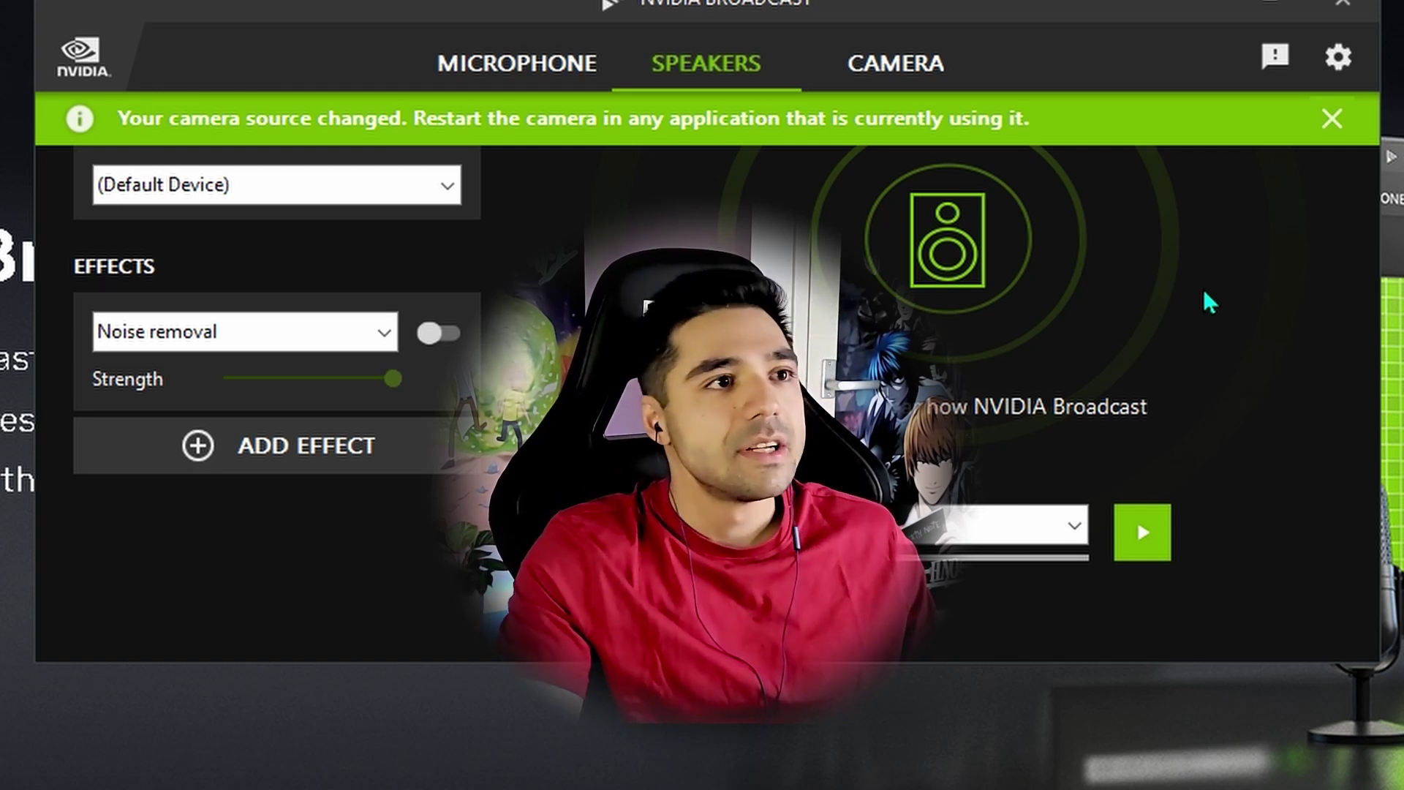
Step: Replace the camera's Eye contact effect with Background blur at a reduced strength, and turn on both the blur and Vignette
click(906, 76)
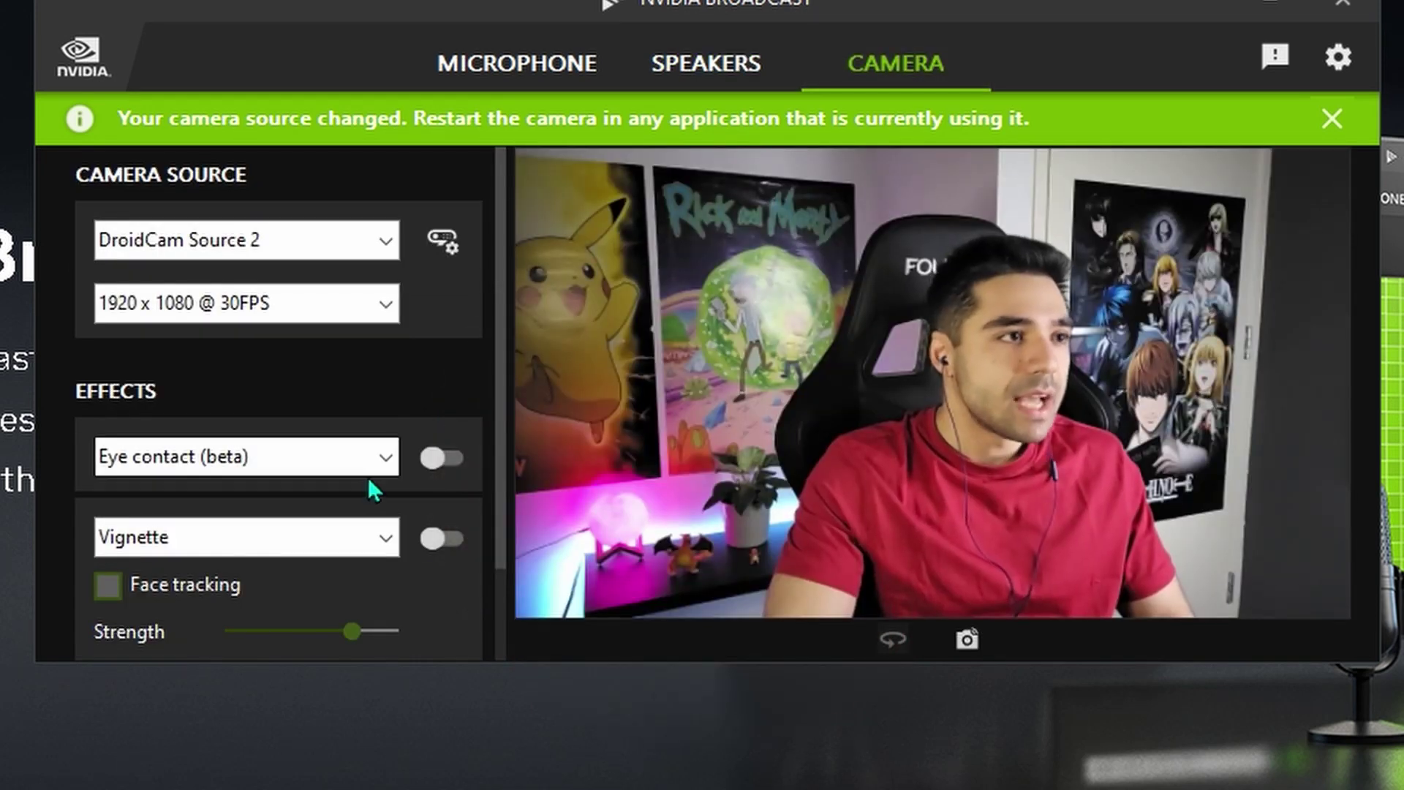
click(383, 458)
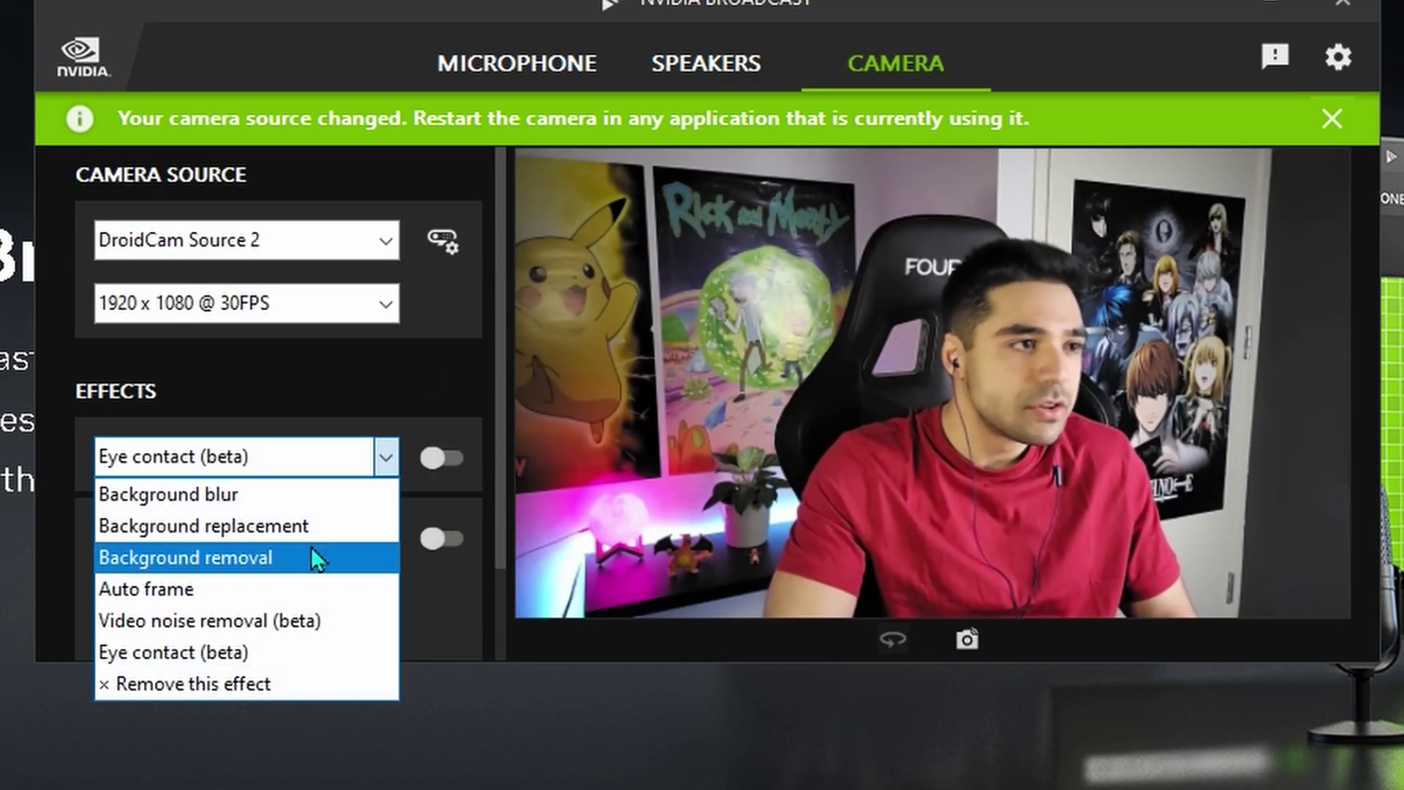
click(313, 496)
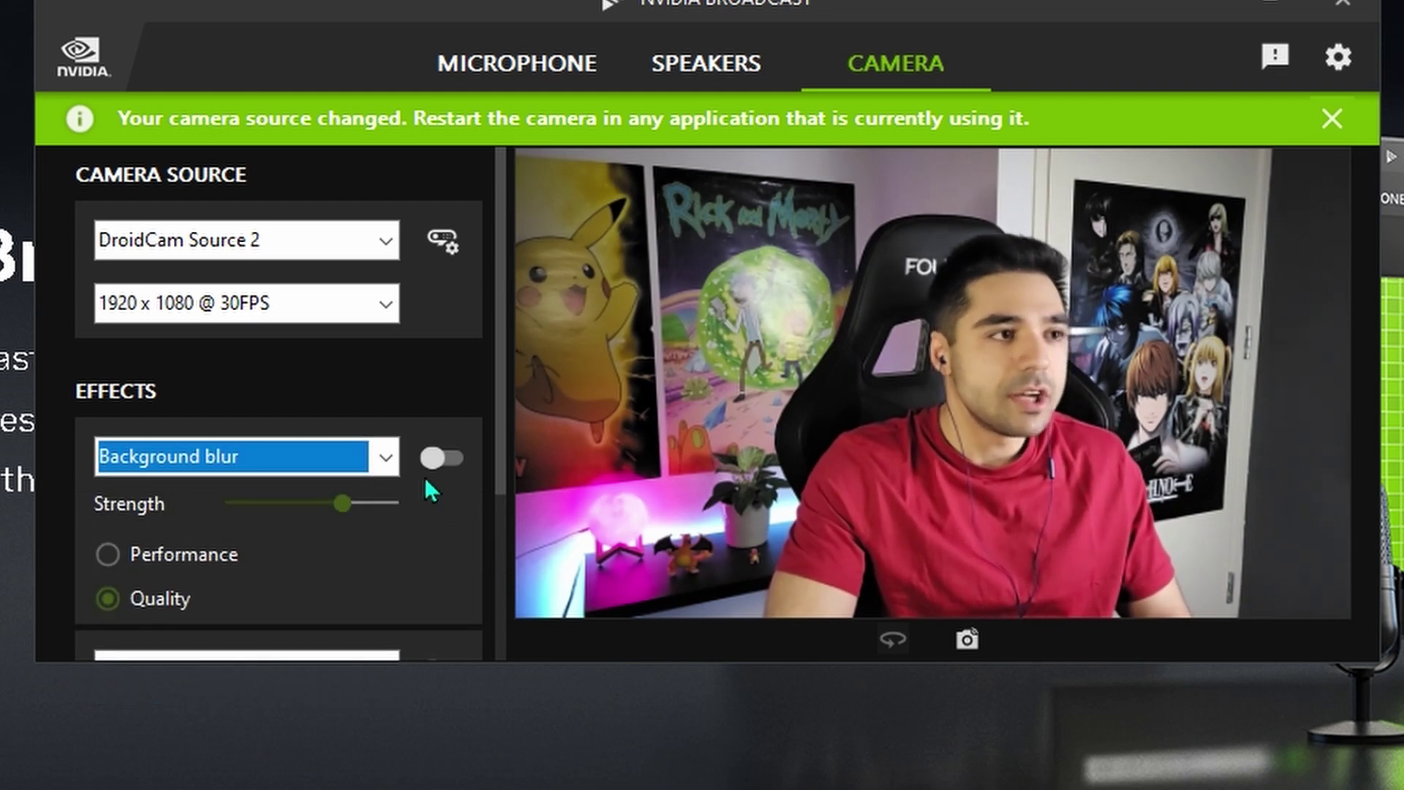
click(440, 459)
click(334, 504)
click(333, 505)
scroll(418, 520, down, 2)
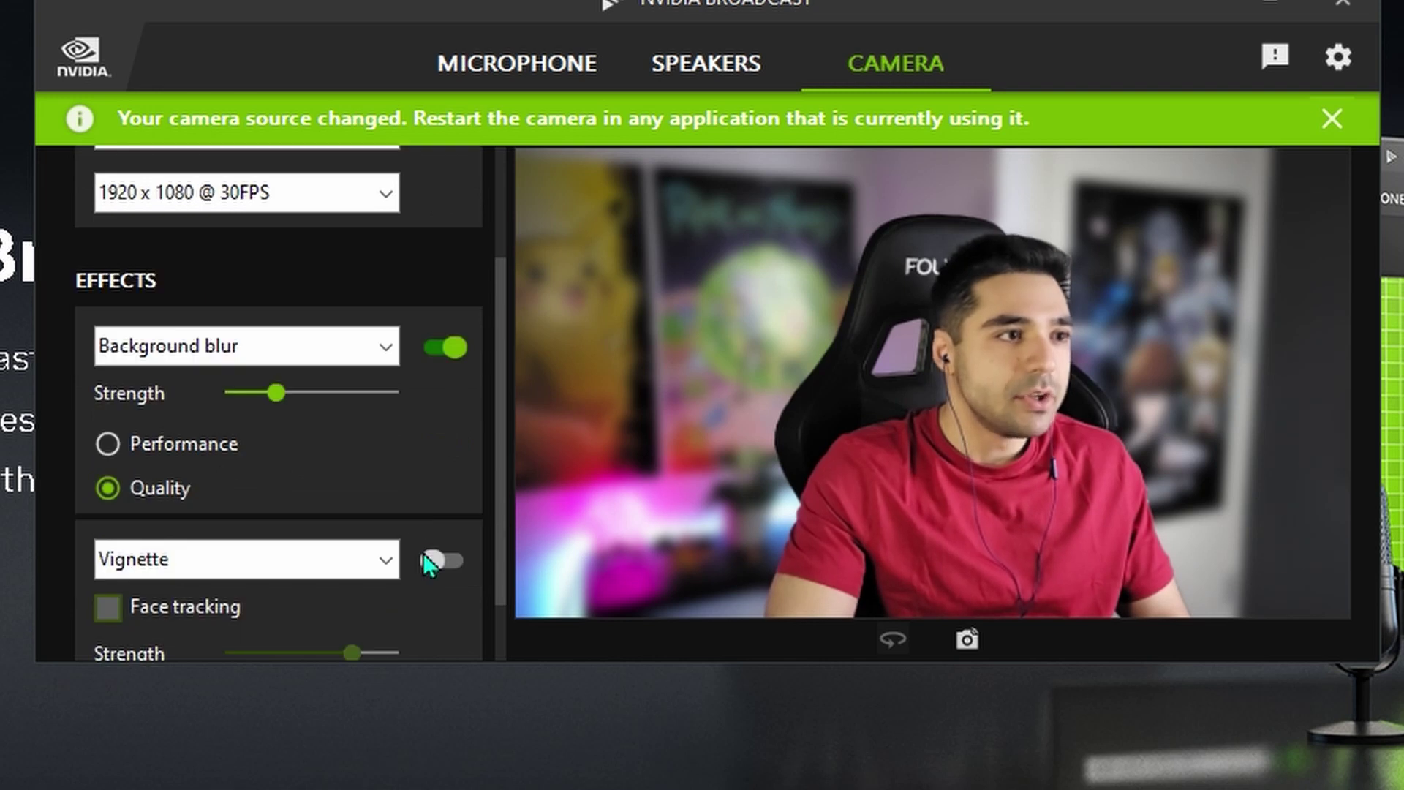
click(438, 530)
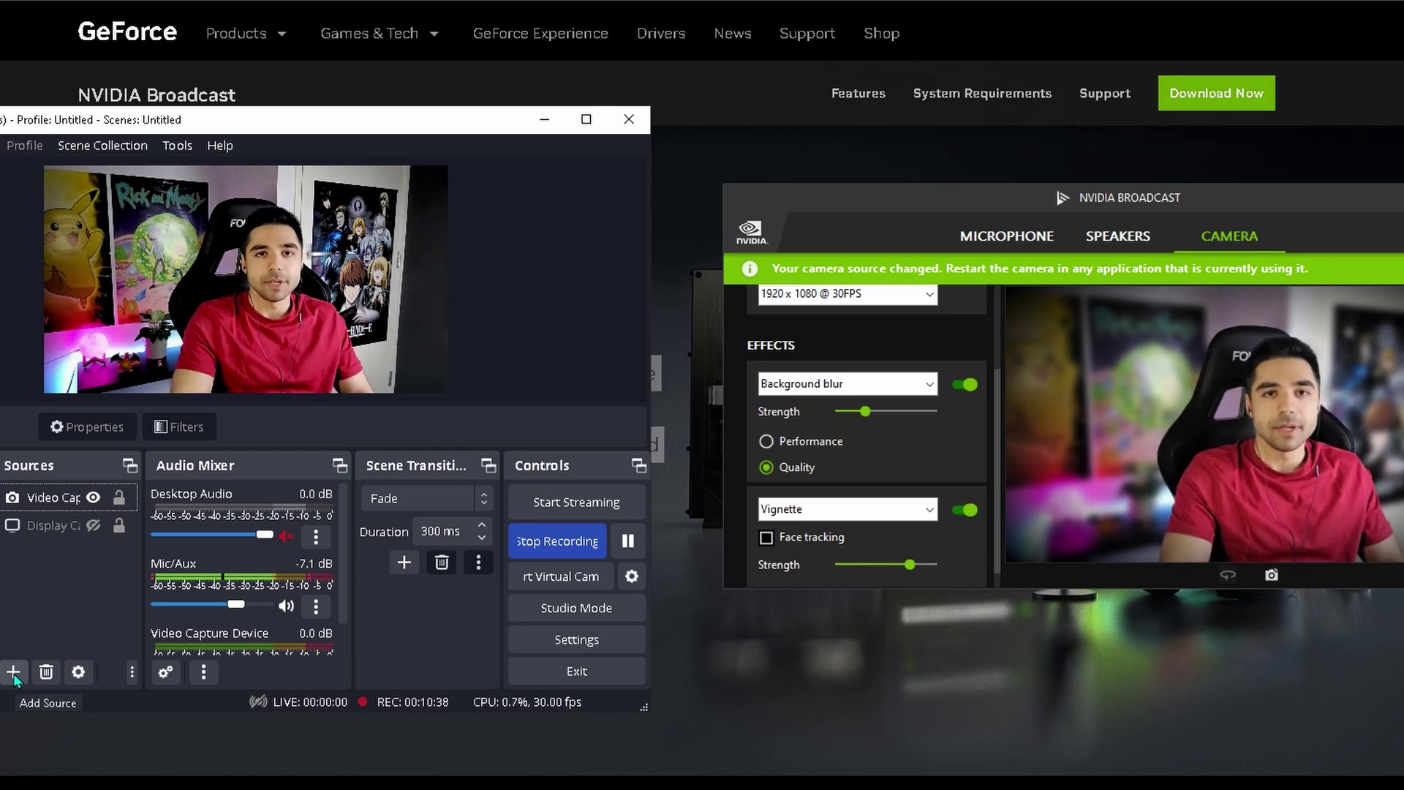
Step: In OBS Studio, add a new Video Capture Device source using Camera (NVIDIA Broadcast), and toggle its visibility to compare the image
click(14, 673)
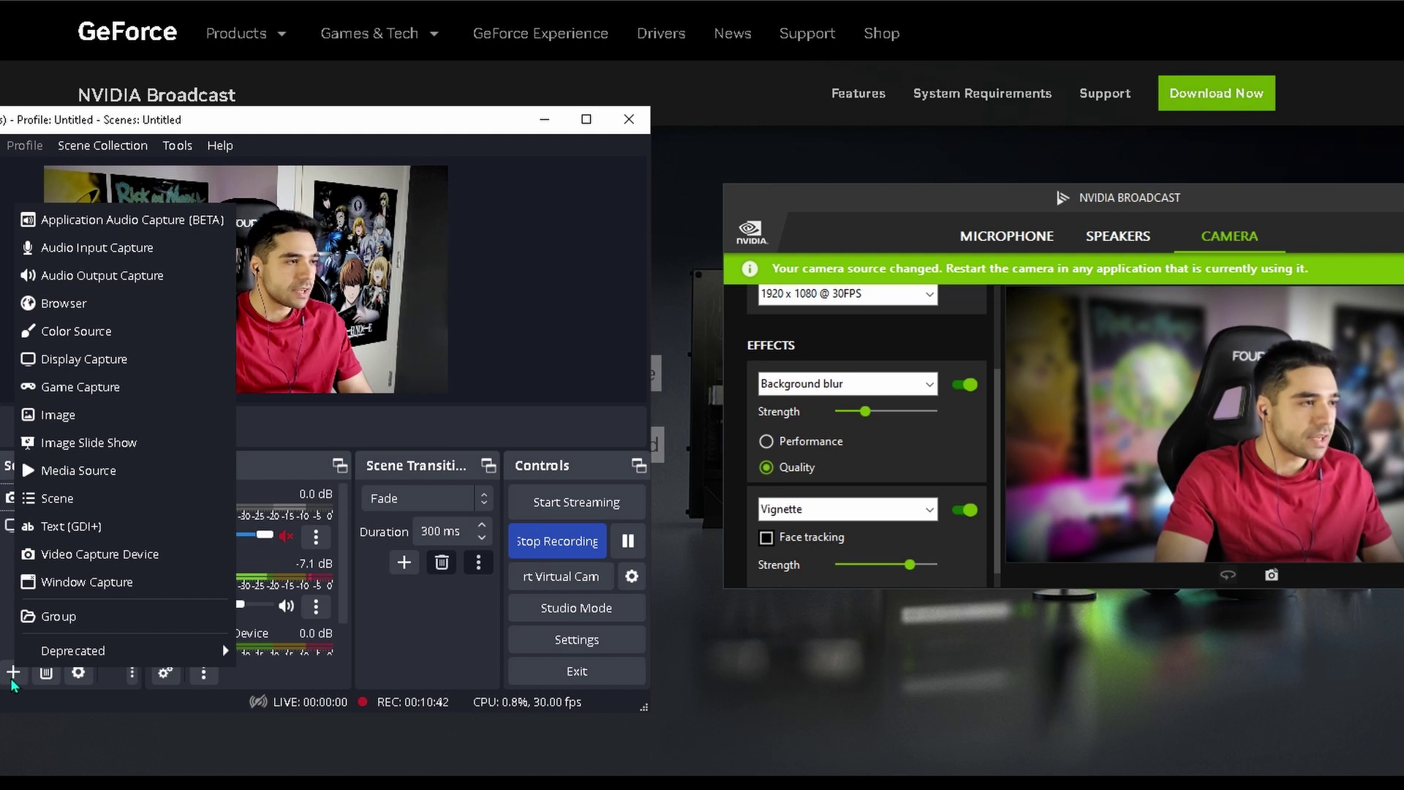
click(111, 564)
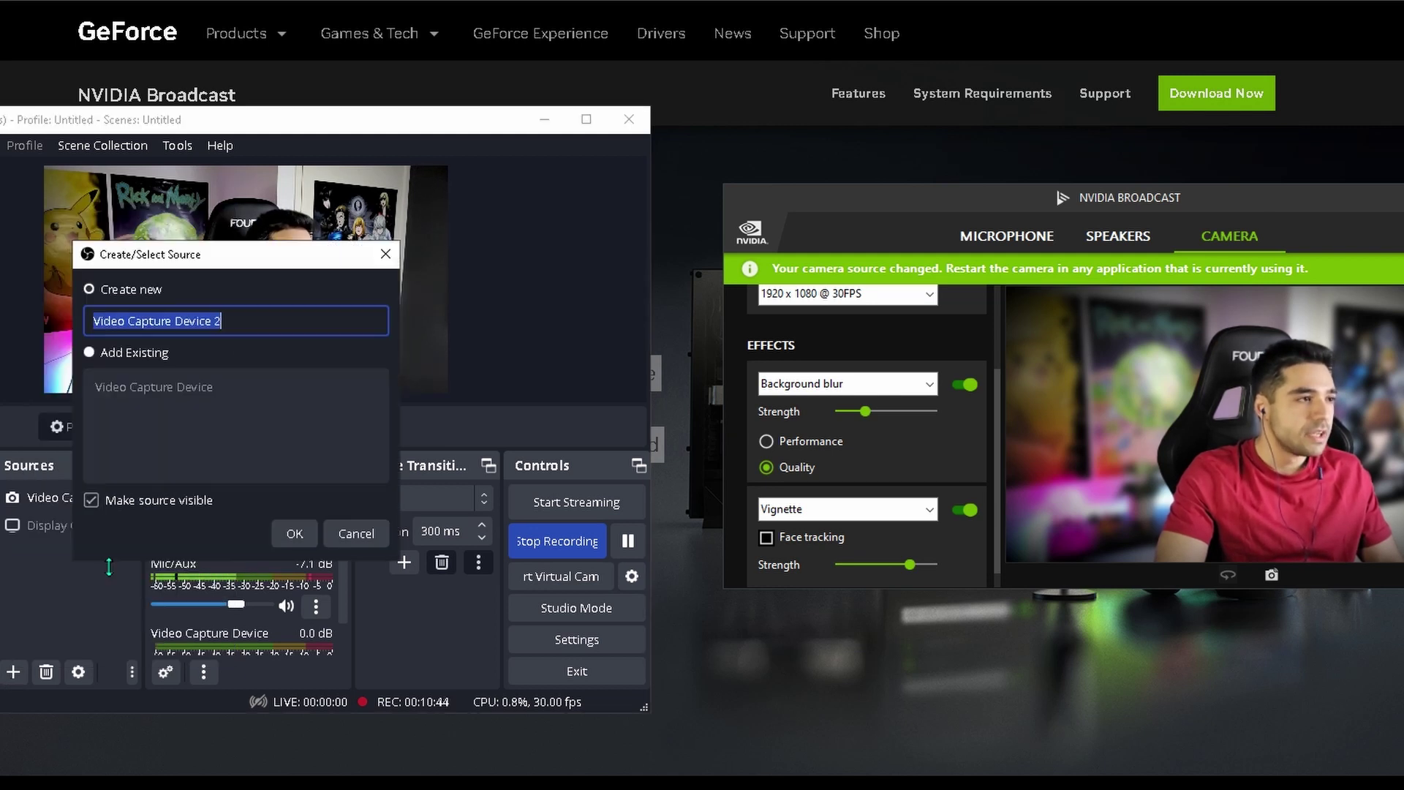
click(294, 533)
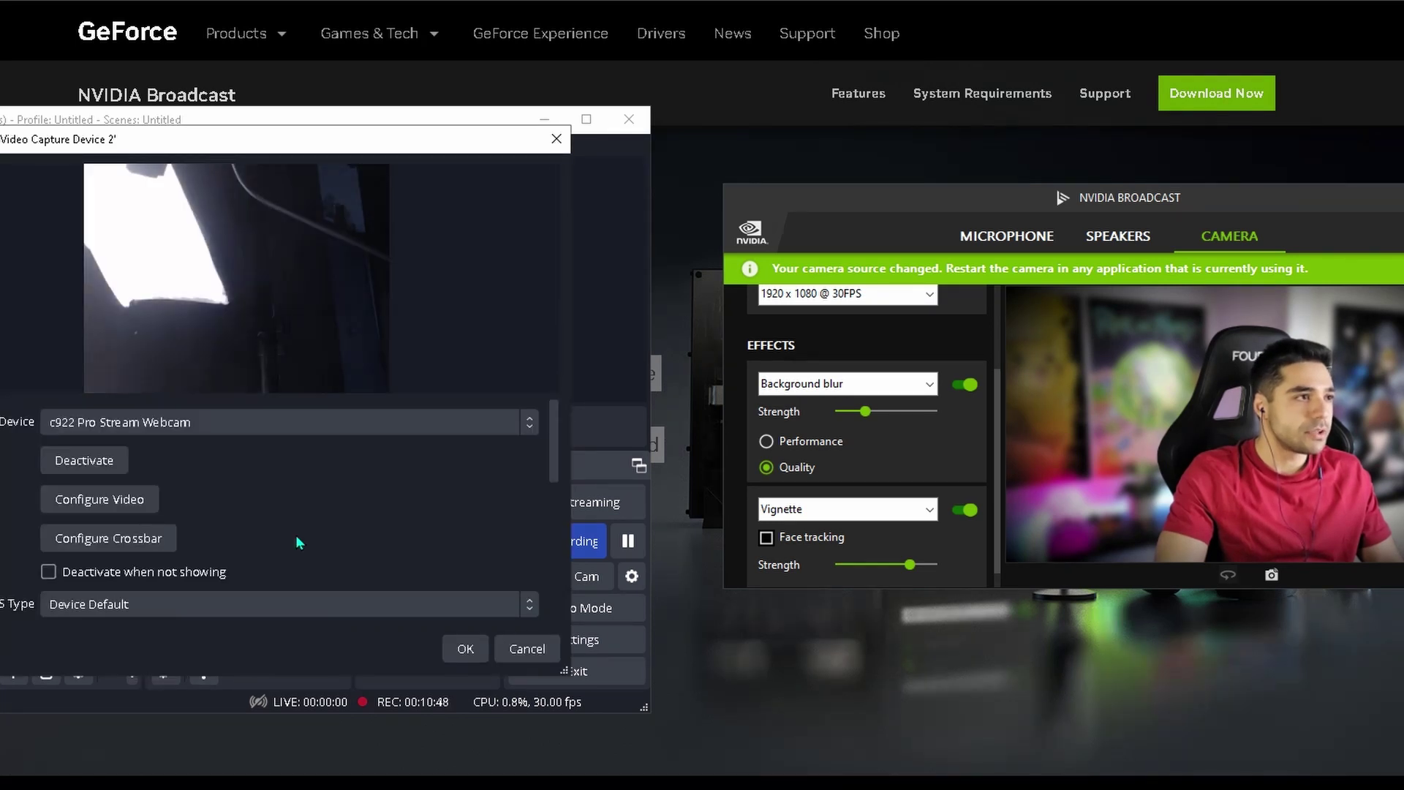
click(524, 424)
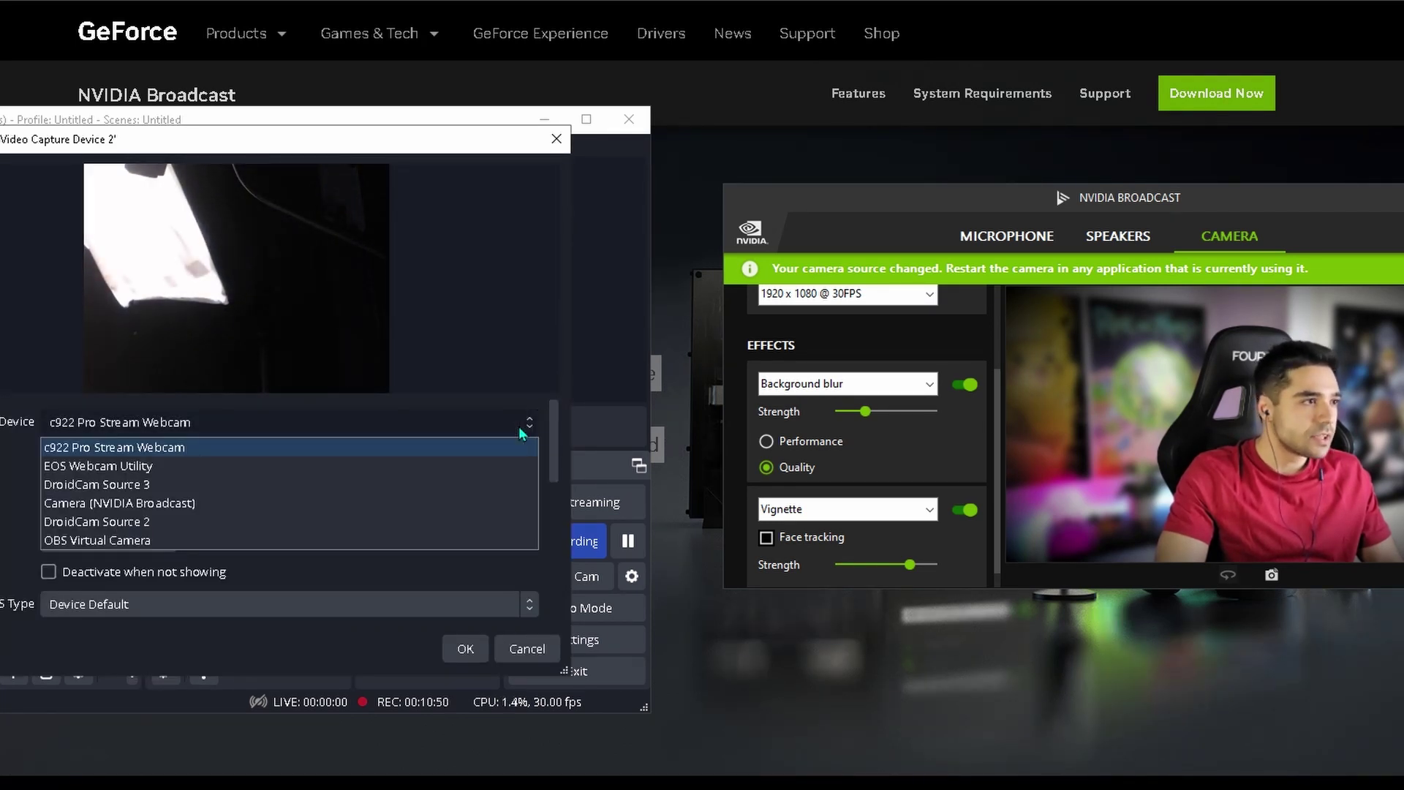
click(143, 502)
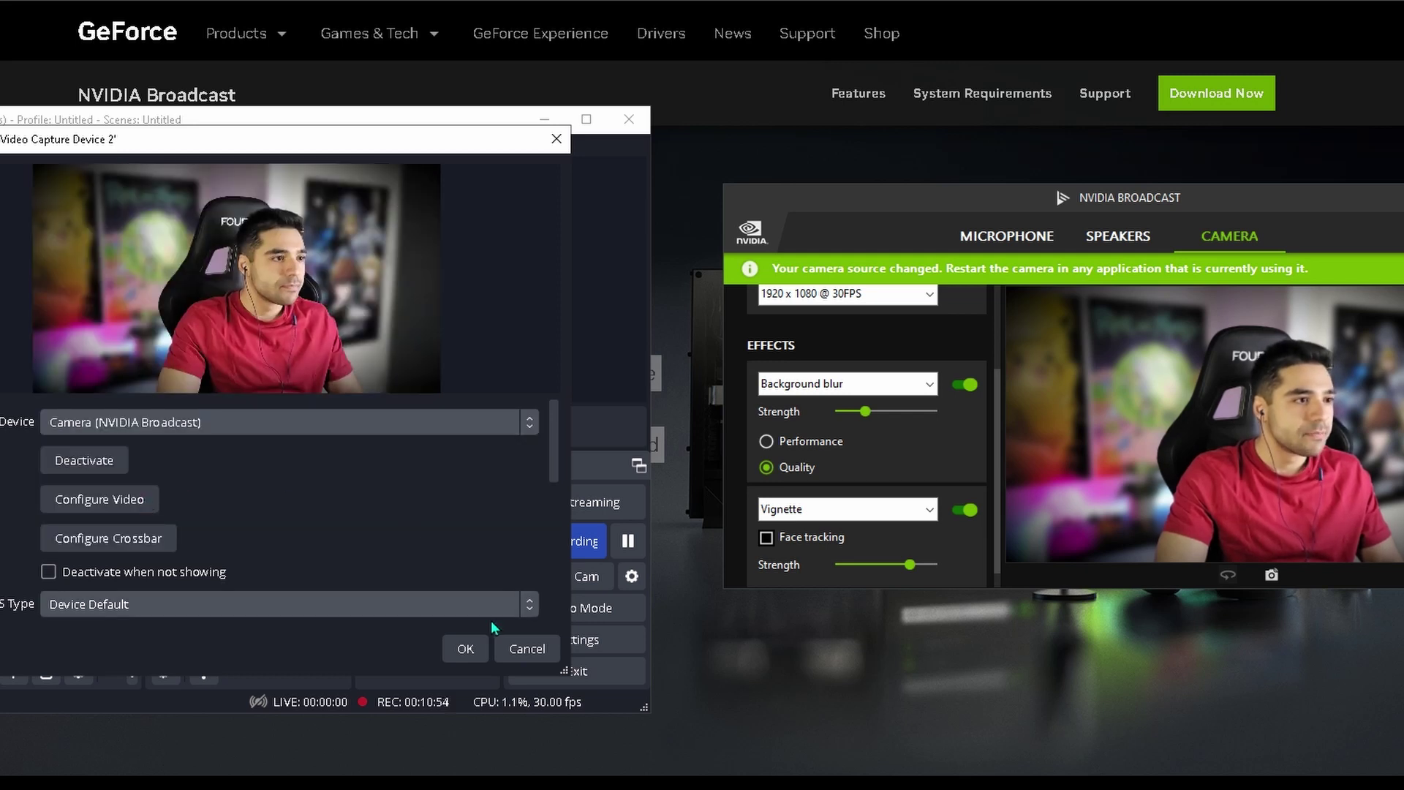
click(458, 652)
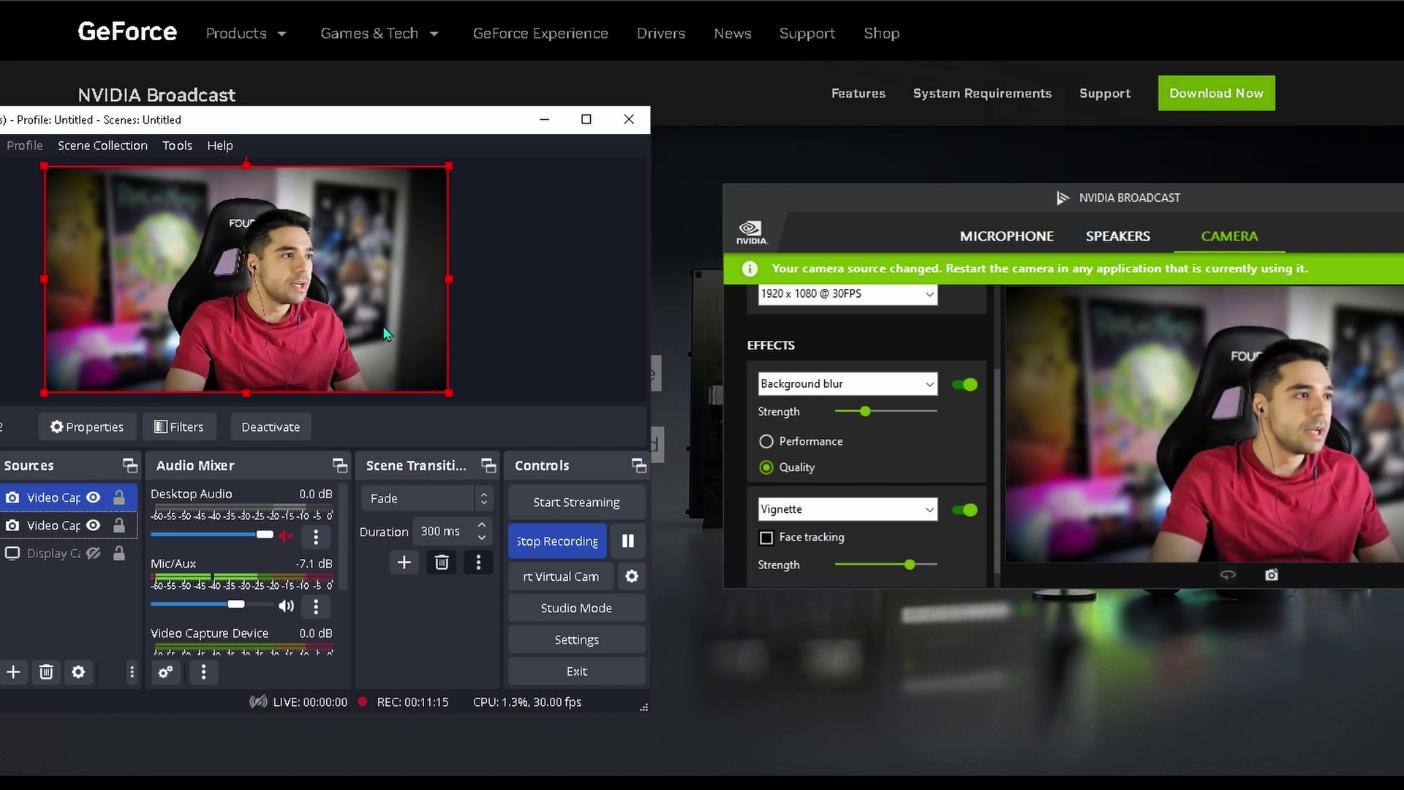
click(95, 498)
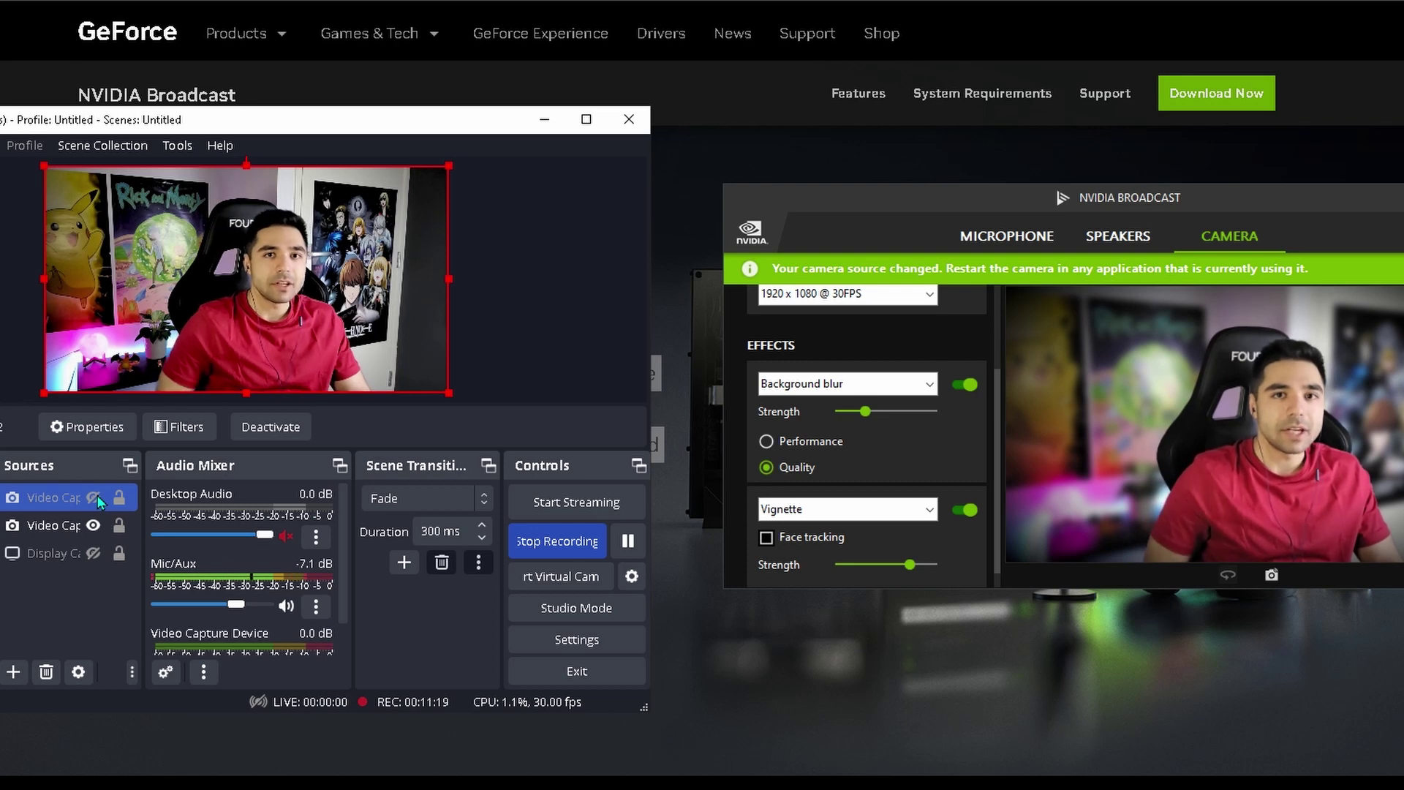
click(95, 499)
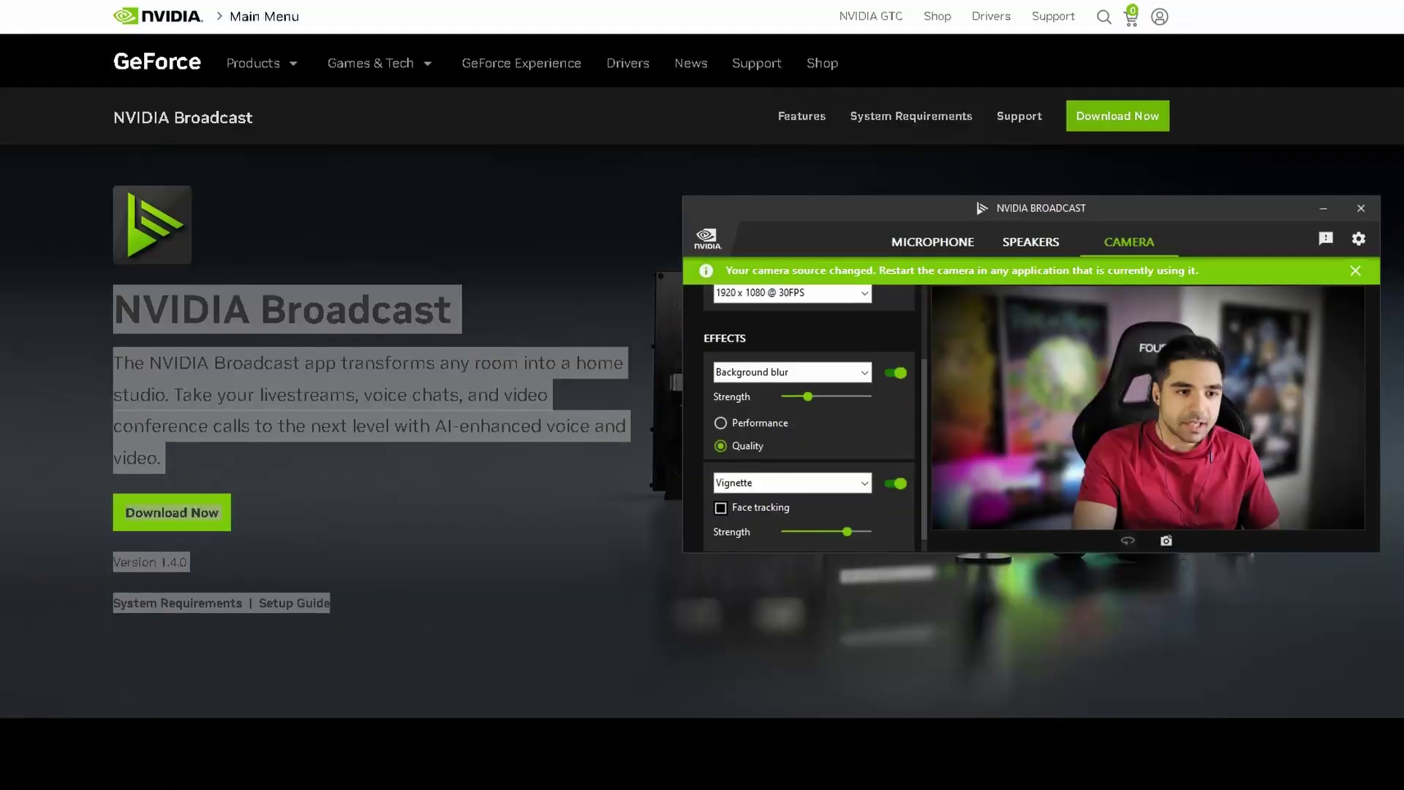
Step: Check the NVIDIA Broadcast options in the Windows system tray, including Quit and the device entries, without changing anything
click(1235, 789)
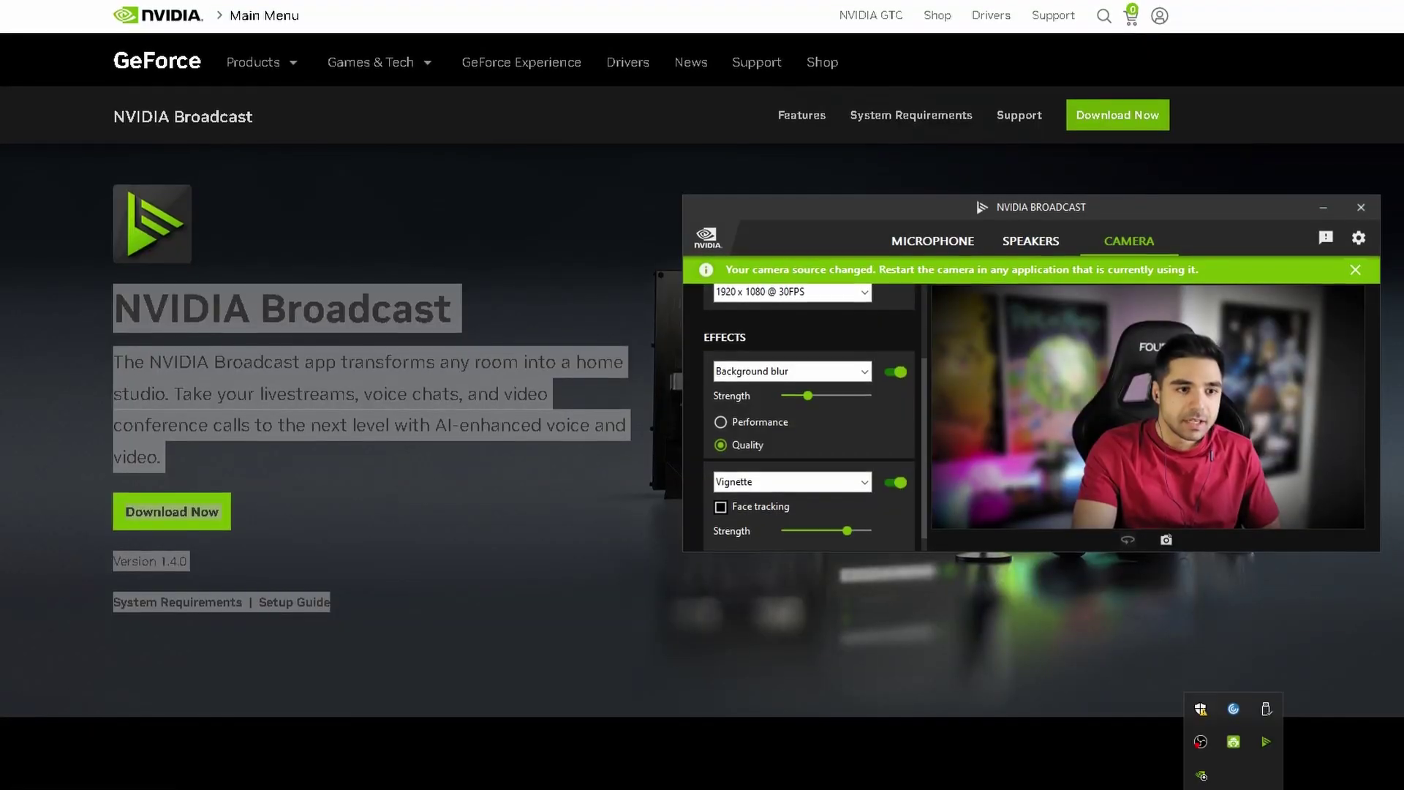
right_click(1268, 744)
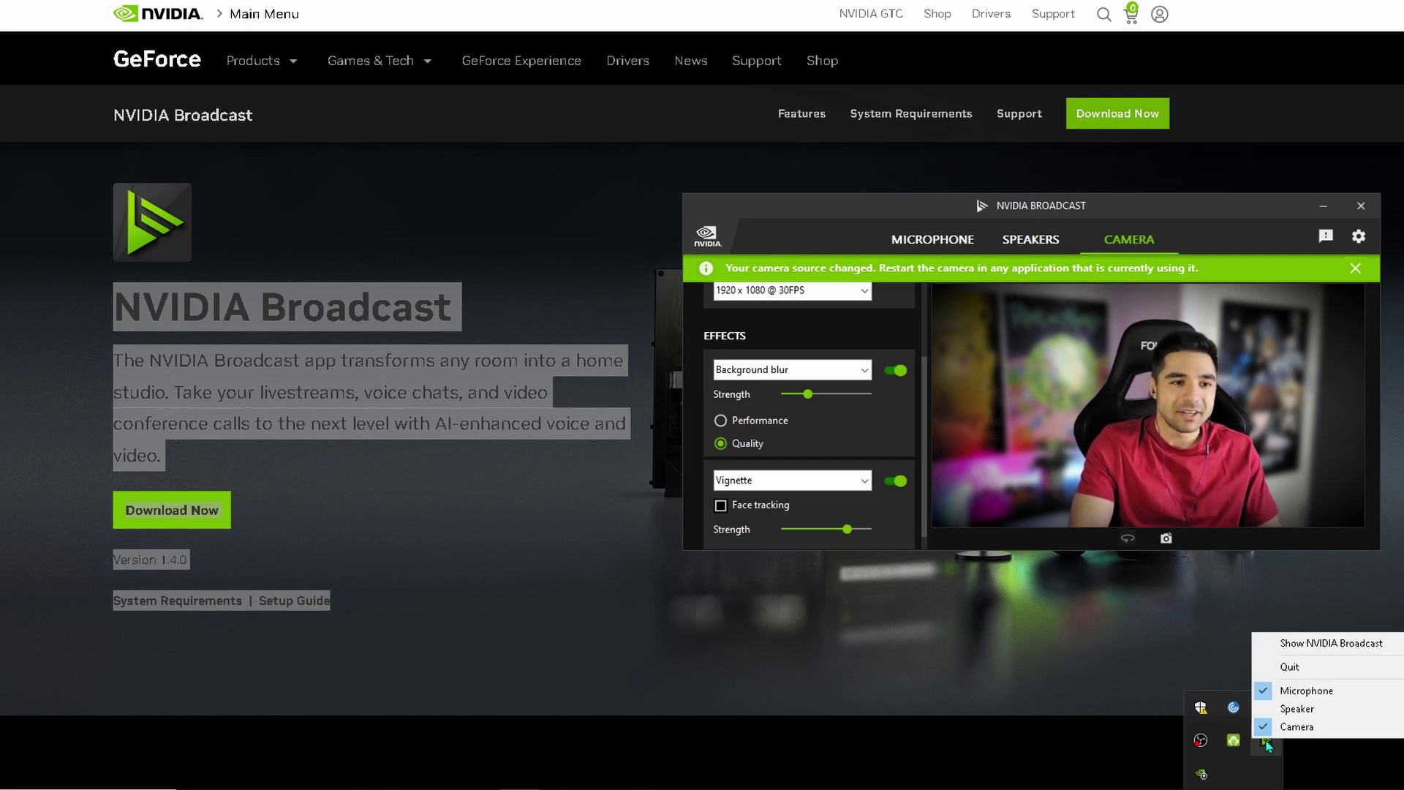
click(1248, 765)
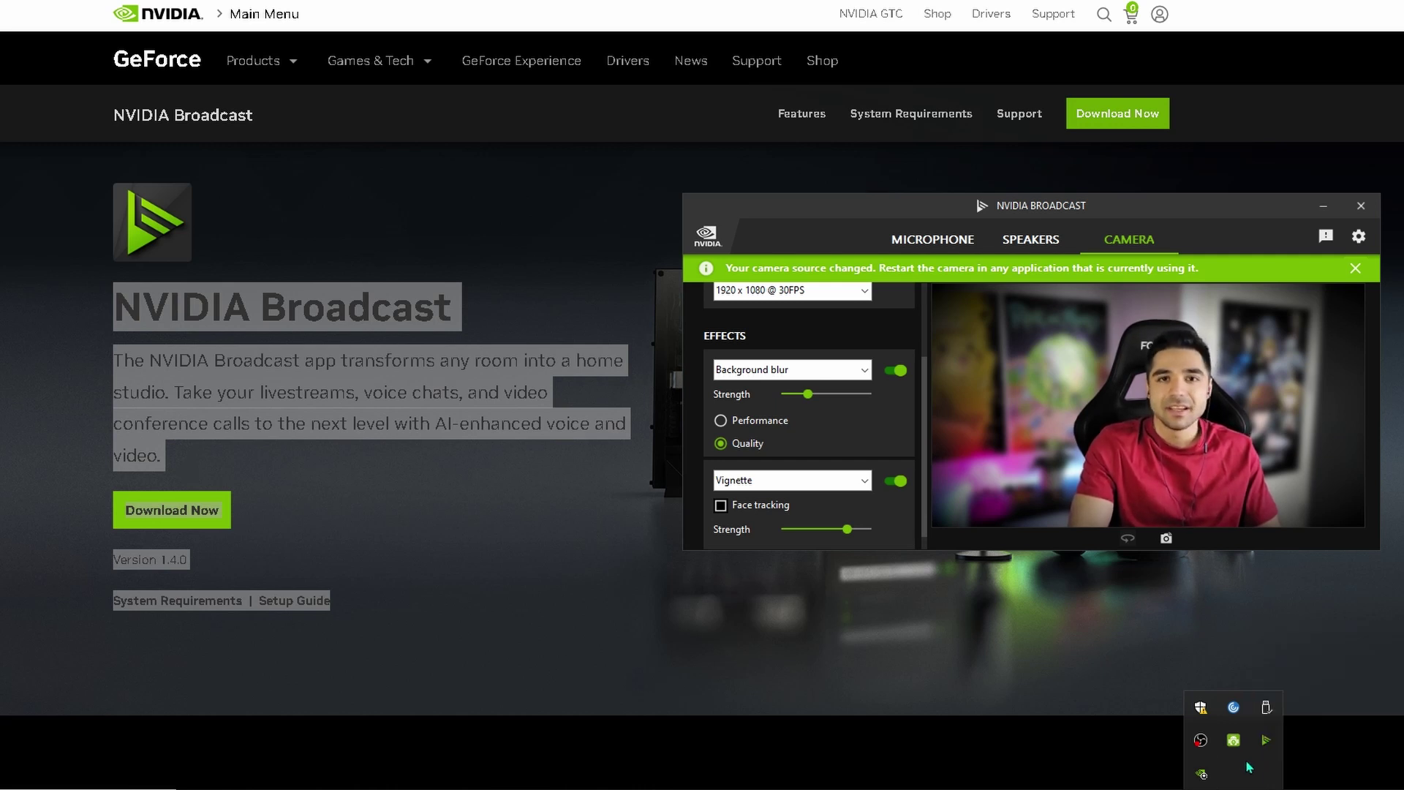